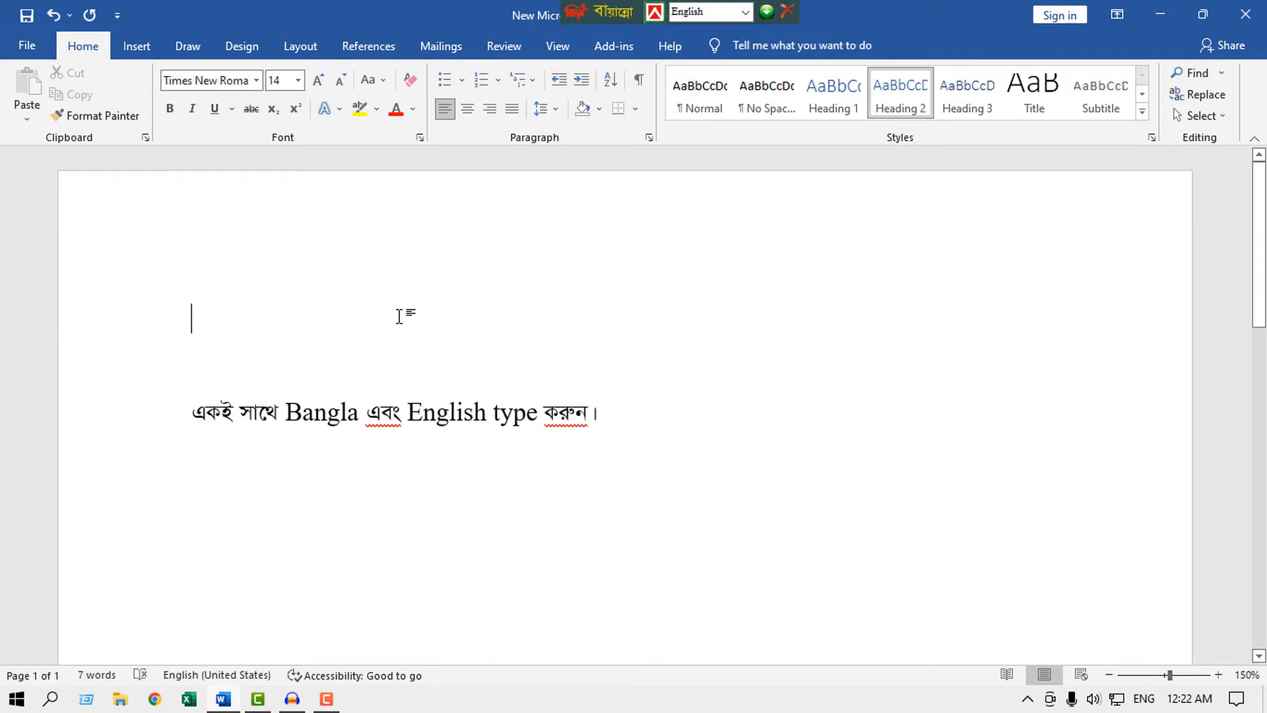
# Switch the Bijoy keyboard to Bijoy Classic and set the font on the empty line to SutonnyMJ.
pyautogui.hotkey('ctrl', 'alt', 'b')
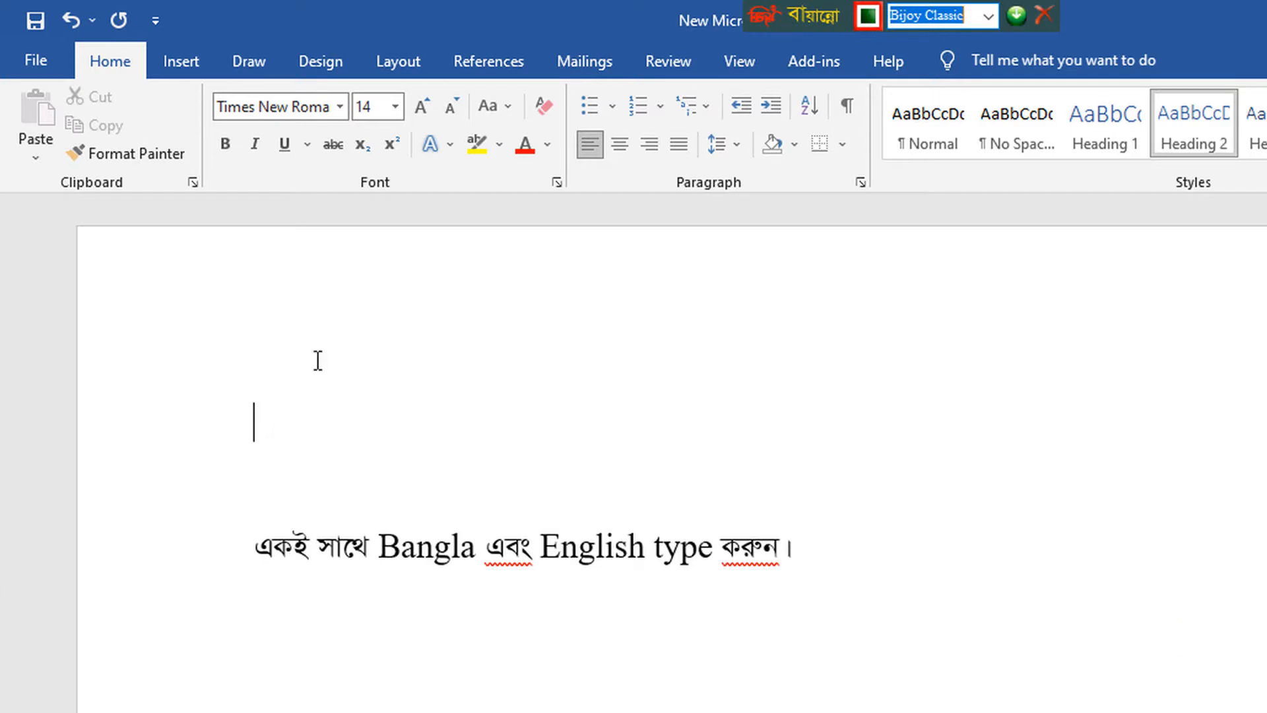
pyautogui.click(340, 106)
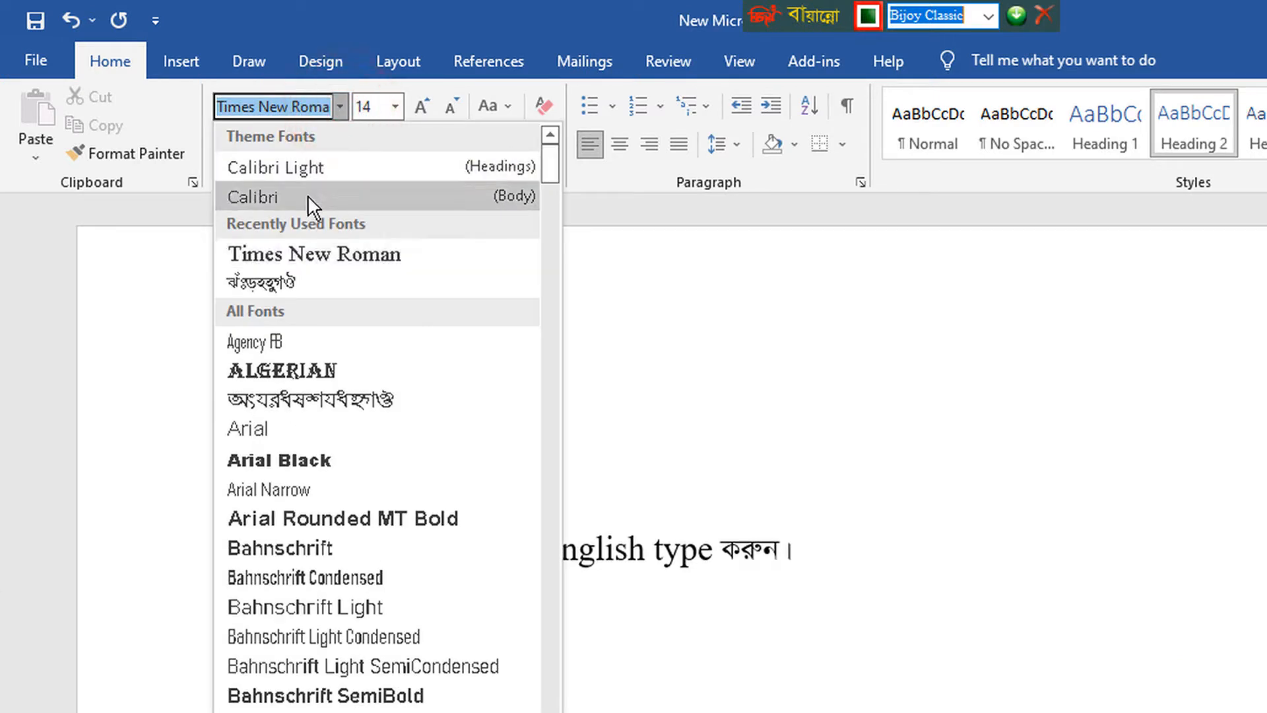
pyautogui.click(280, 282)
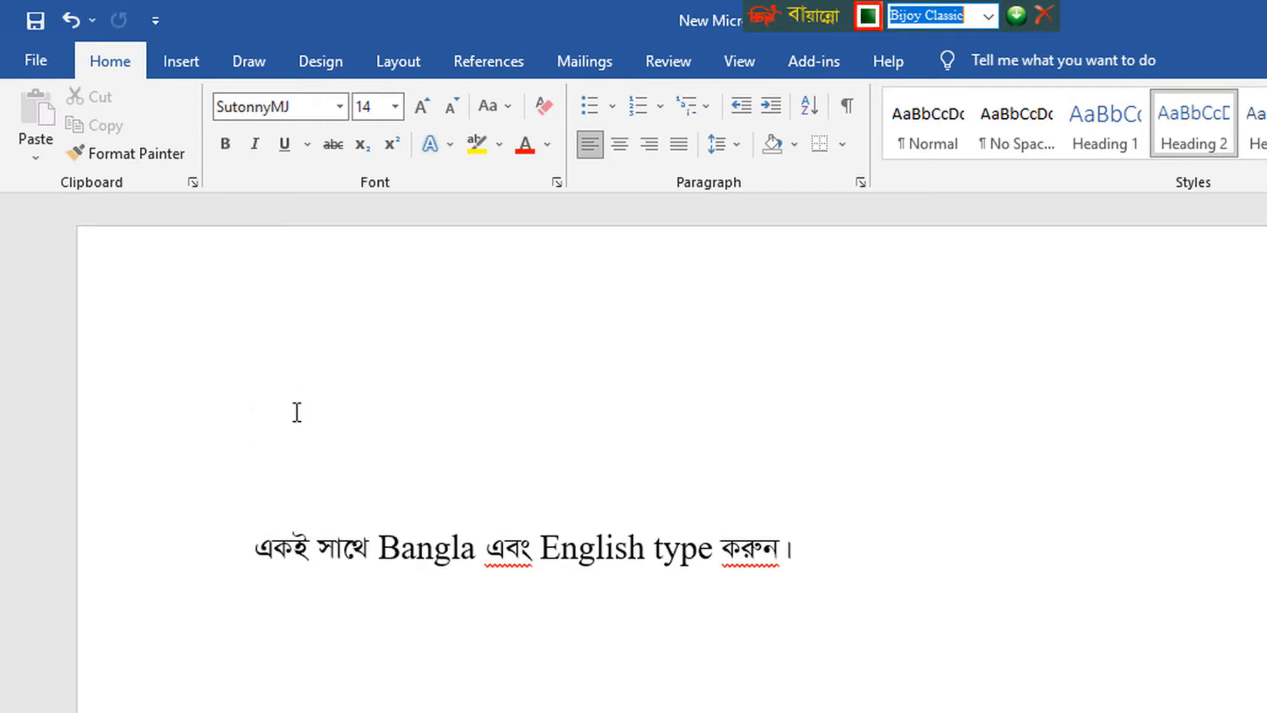
pyautogui.click(339, 107)
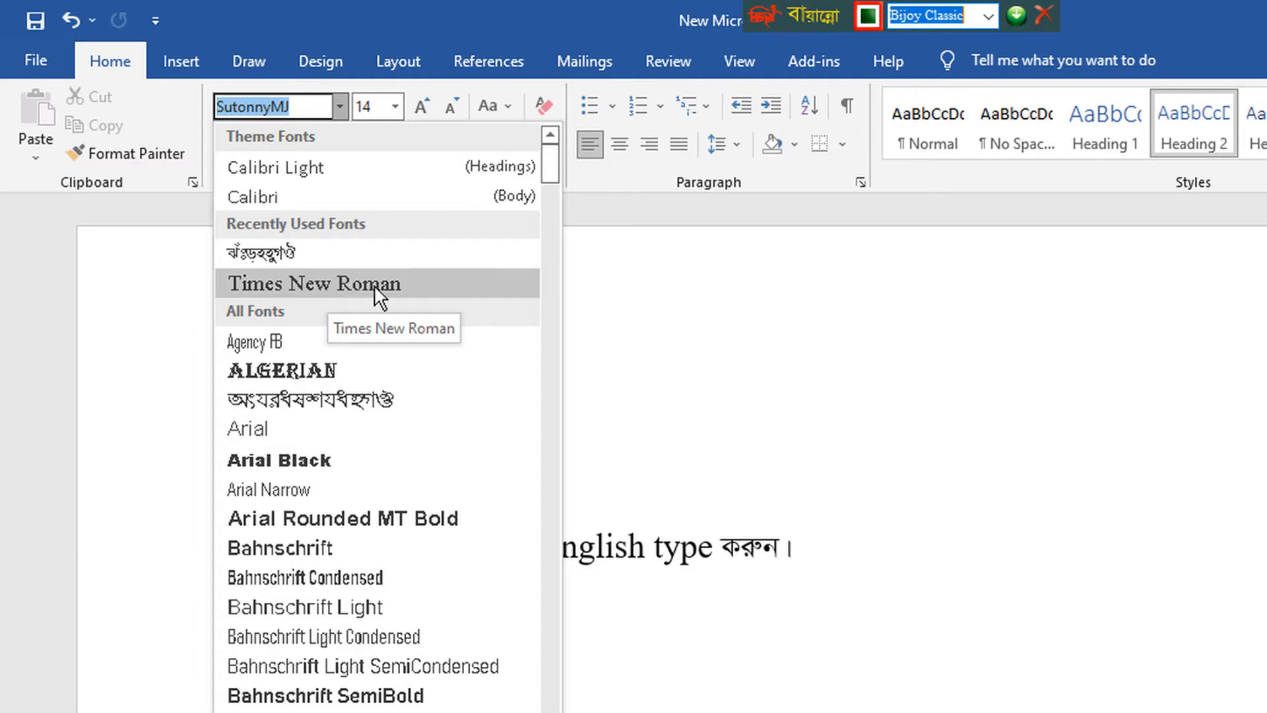
pyautogui.click(617, 357)
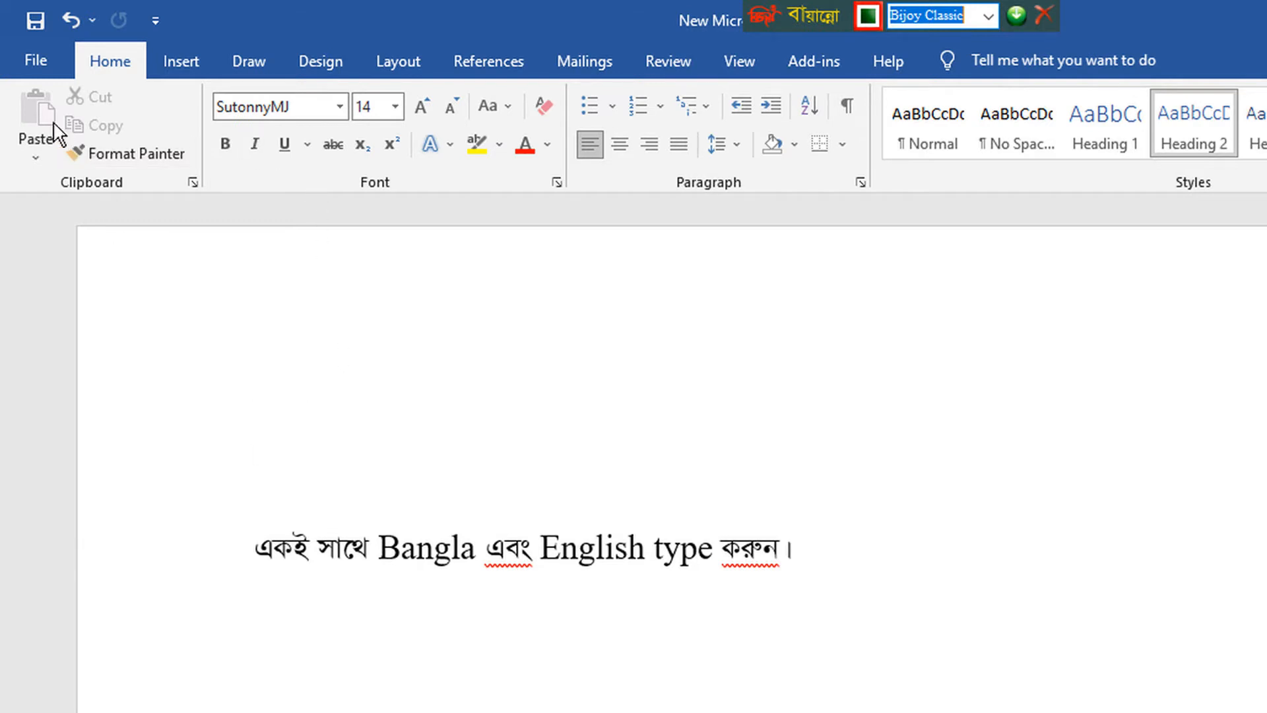
# Open the keyboard shortcut customization in the program options and choose the Fonts category.
pyautogui.click(31, 57)
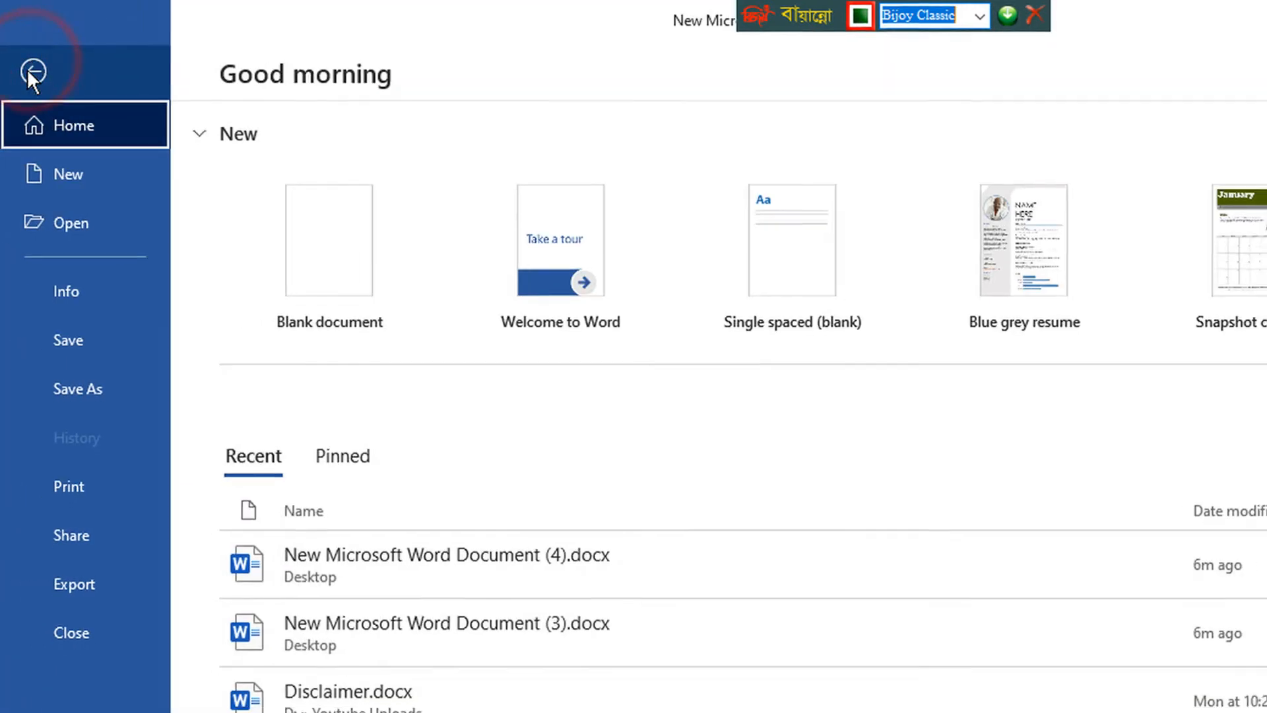
pyautogui.click(76, 708)
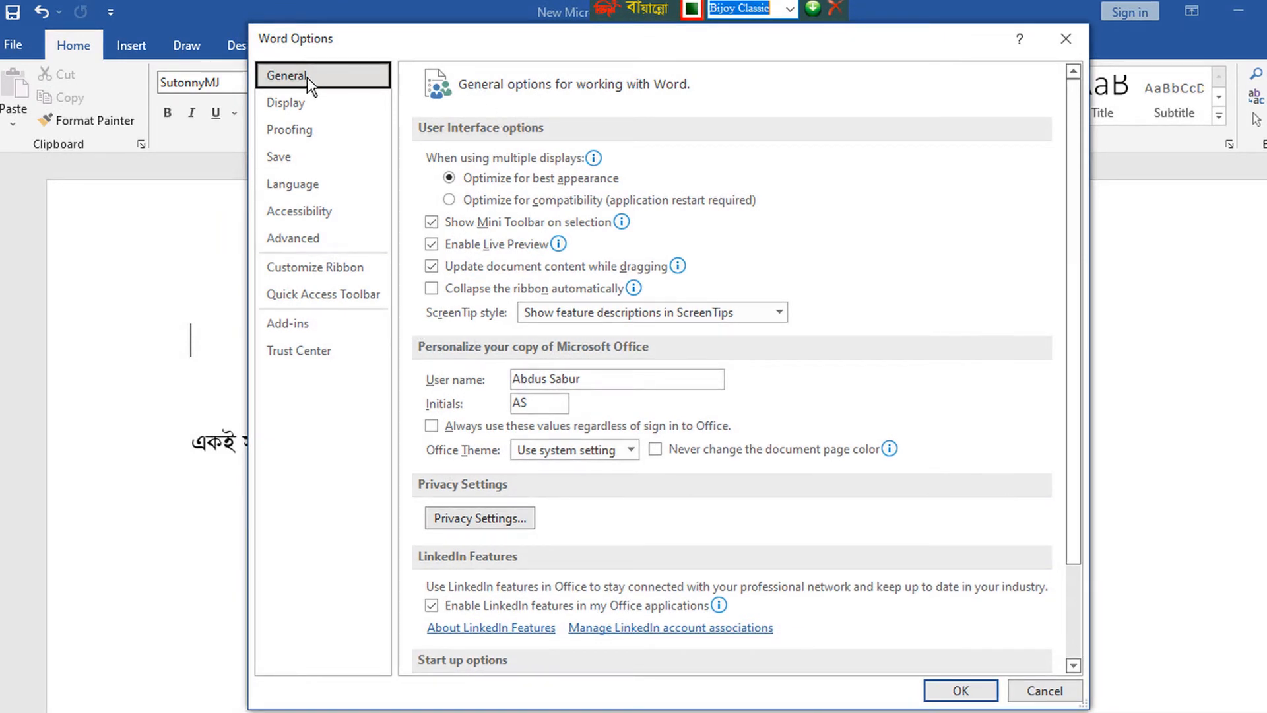
pyautogui.click(334, 268)
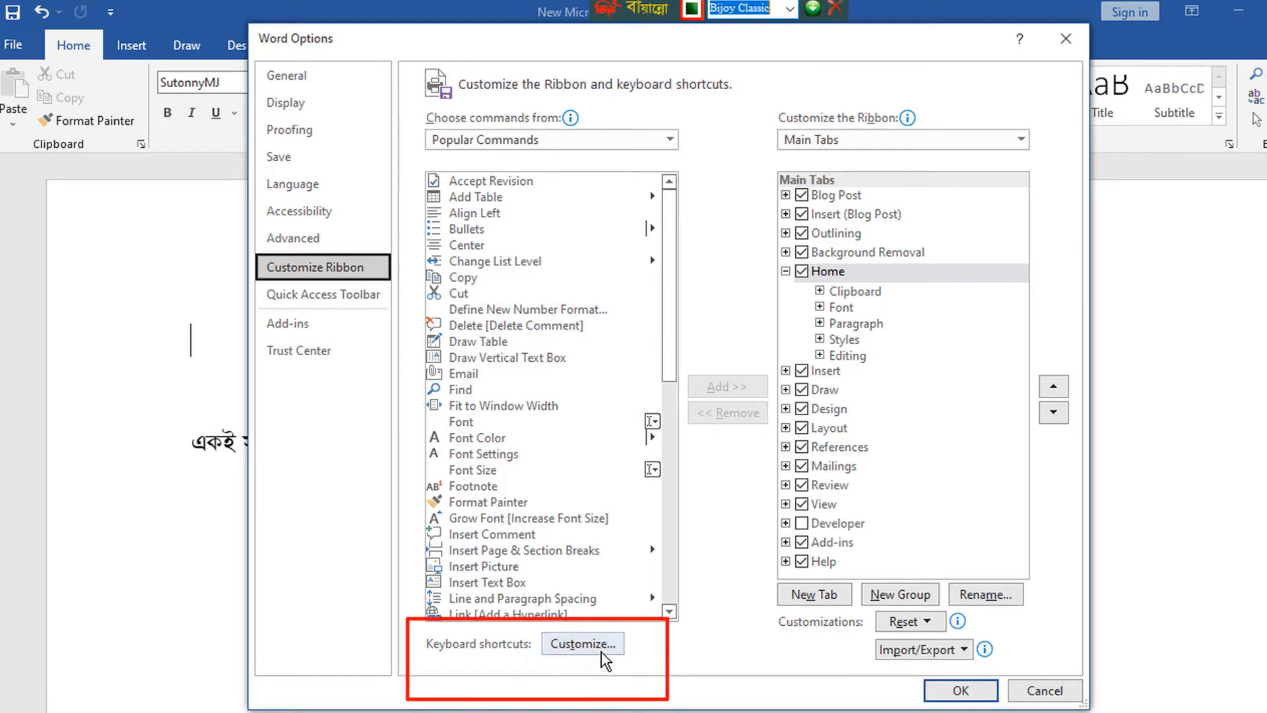
pyautogui.click(580, 644)
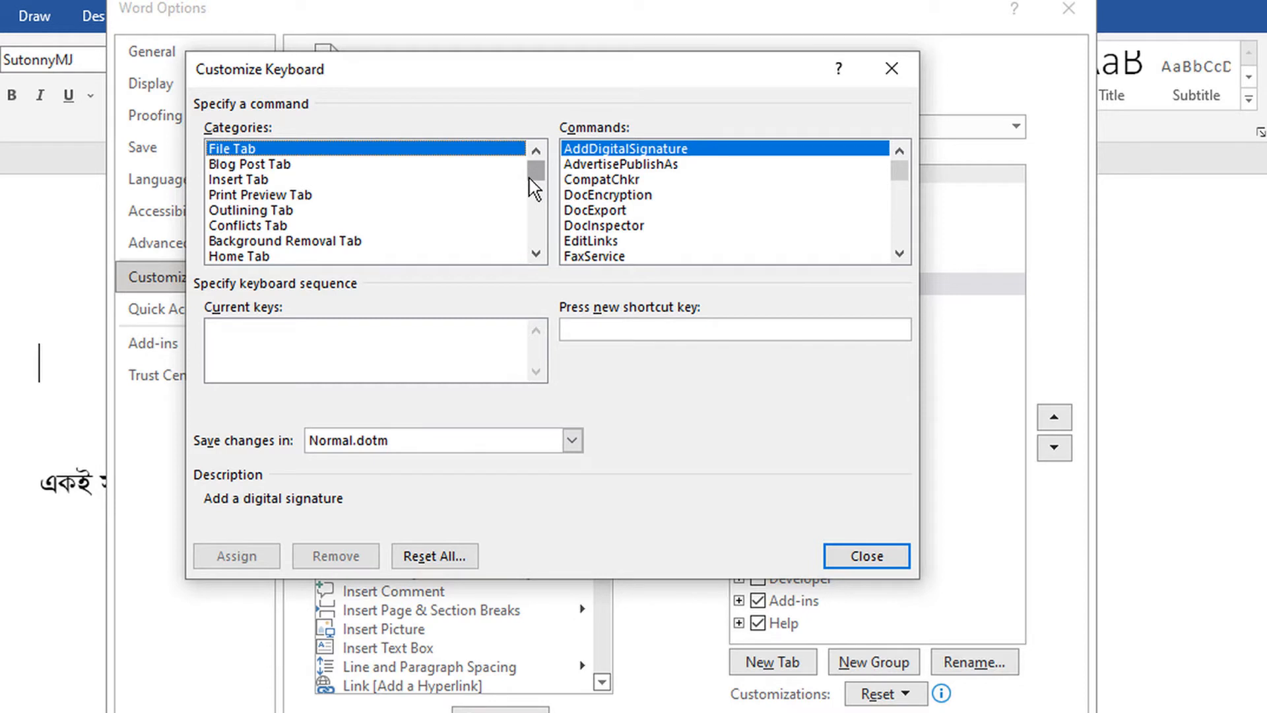
pyautogui.moveTo(540, 177); pyautogui.dragTo(536, 231)
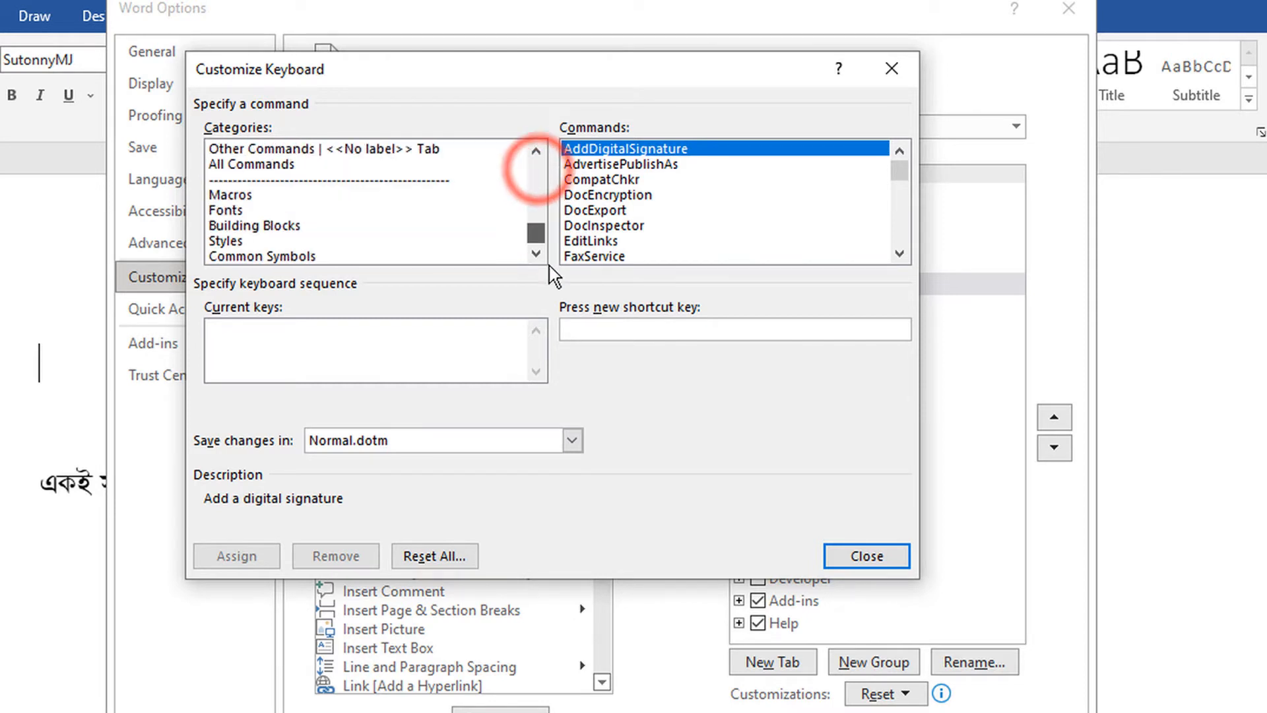
pyautogui.click(226, 210)
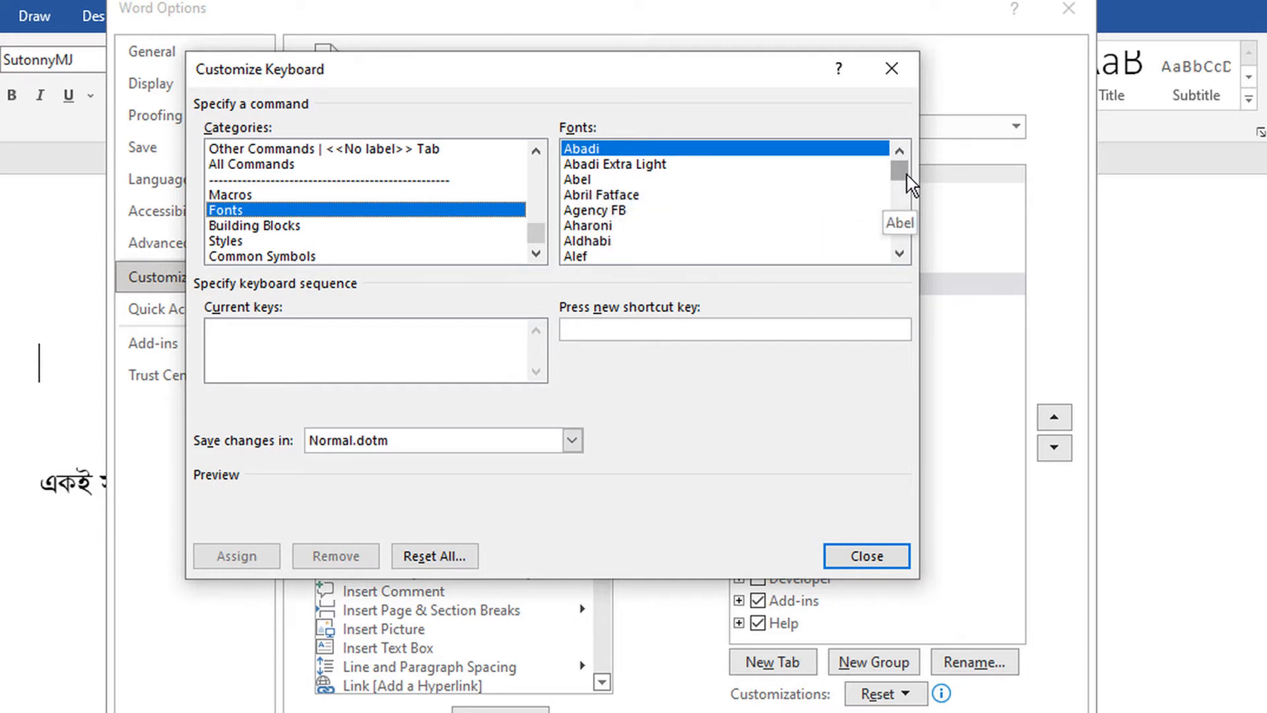
# Assign the shortcut Ctrl+1 to the Times New Roman font.
pyautogui.moveTo(900, 173); pyautogui.dragTo(899, 243)
pyautogui.click(898, 155)
pyautogui.click(898, 156)
pyautogui.click(898, 156)
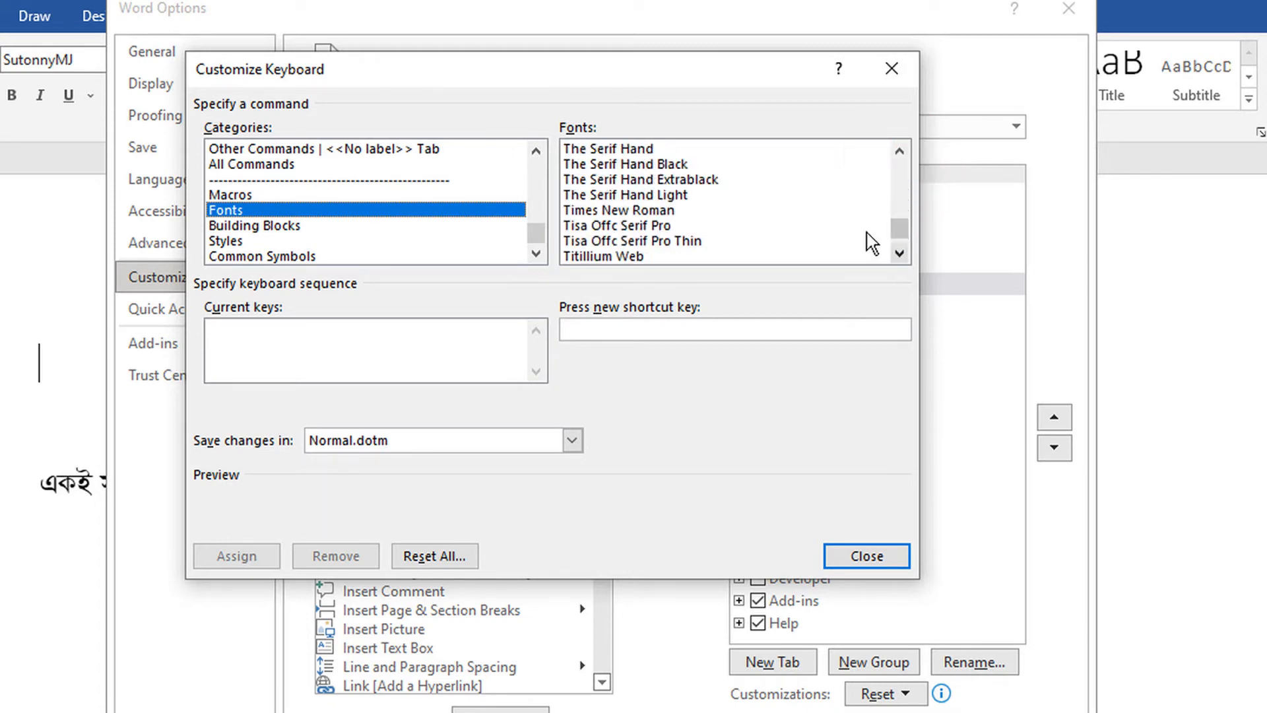
pyautogui.click(616, 211)
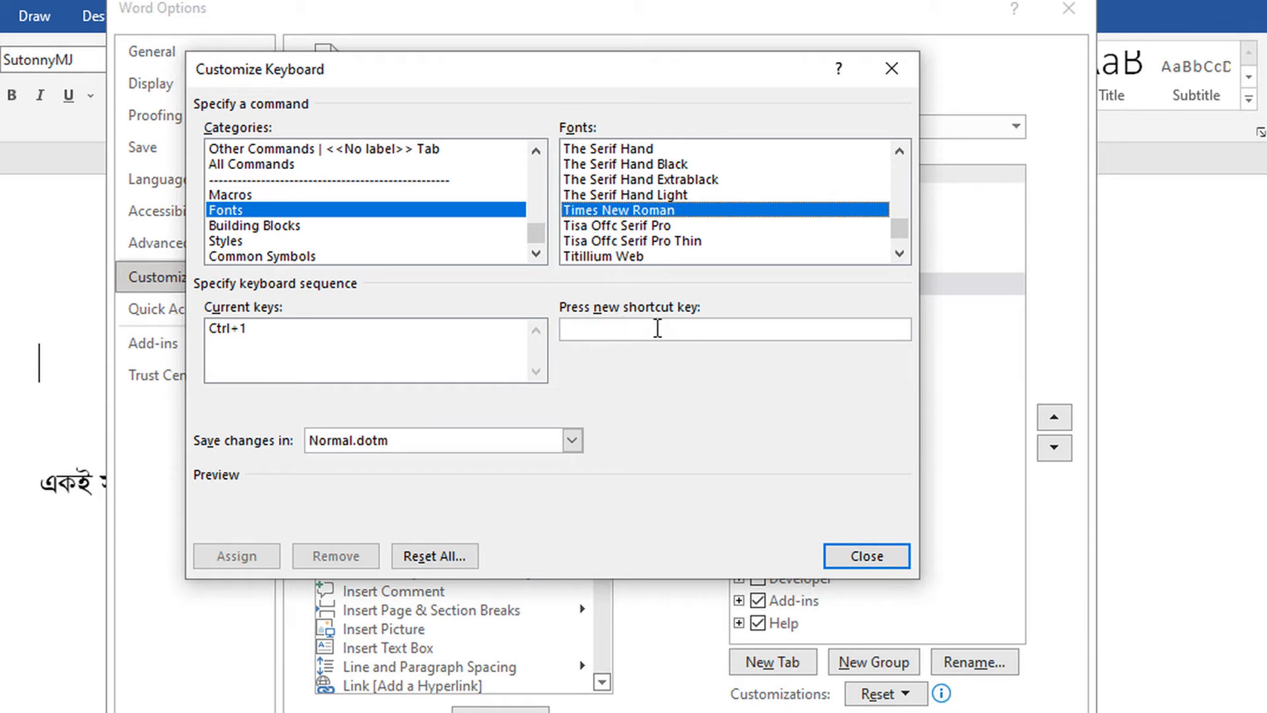
pyautogui.click(584, 326)
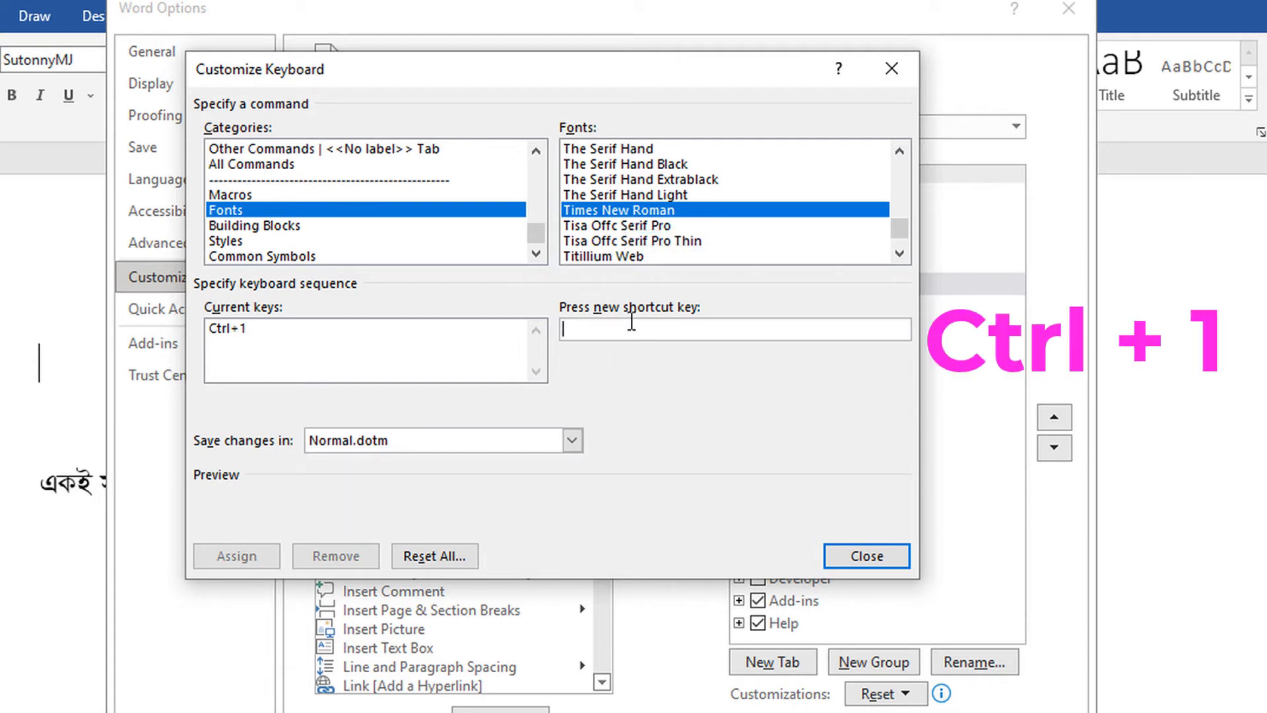
pyautogui.hotkey('ctrl', '1')
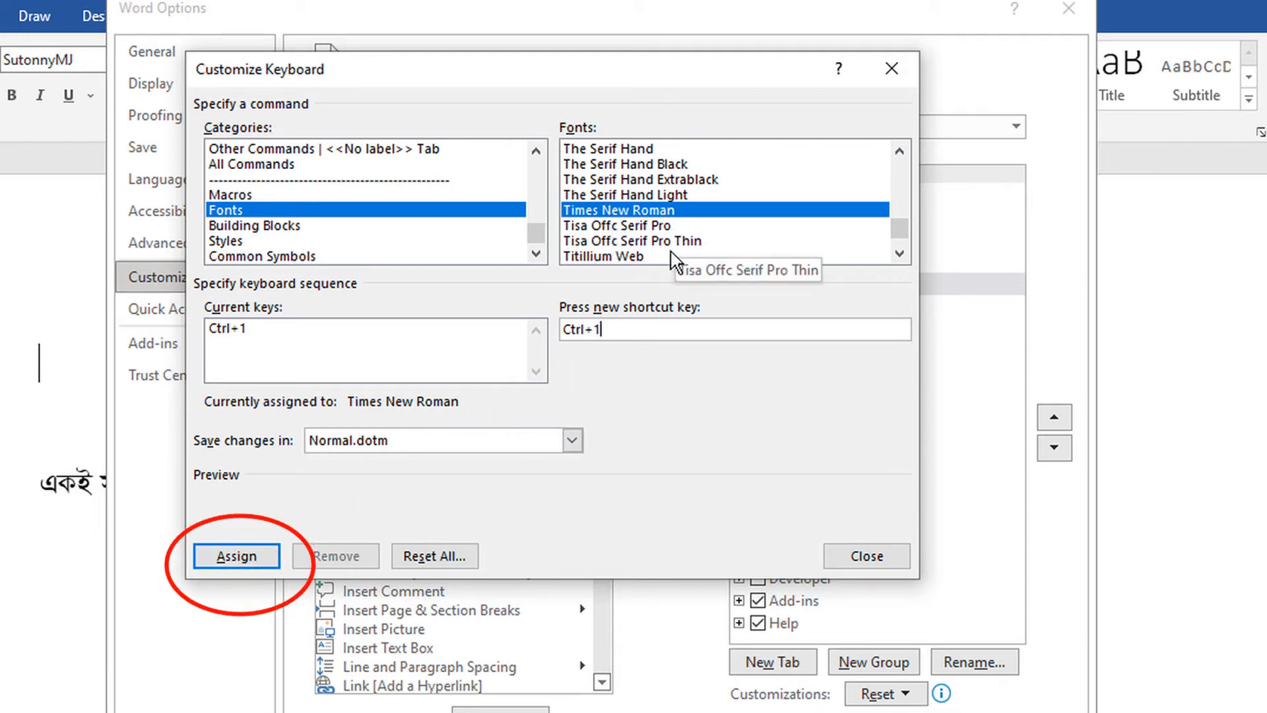
pyautogui.click(245, 558)
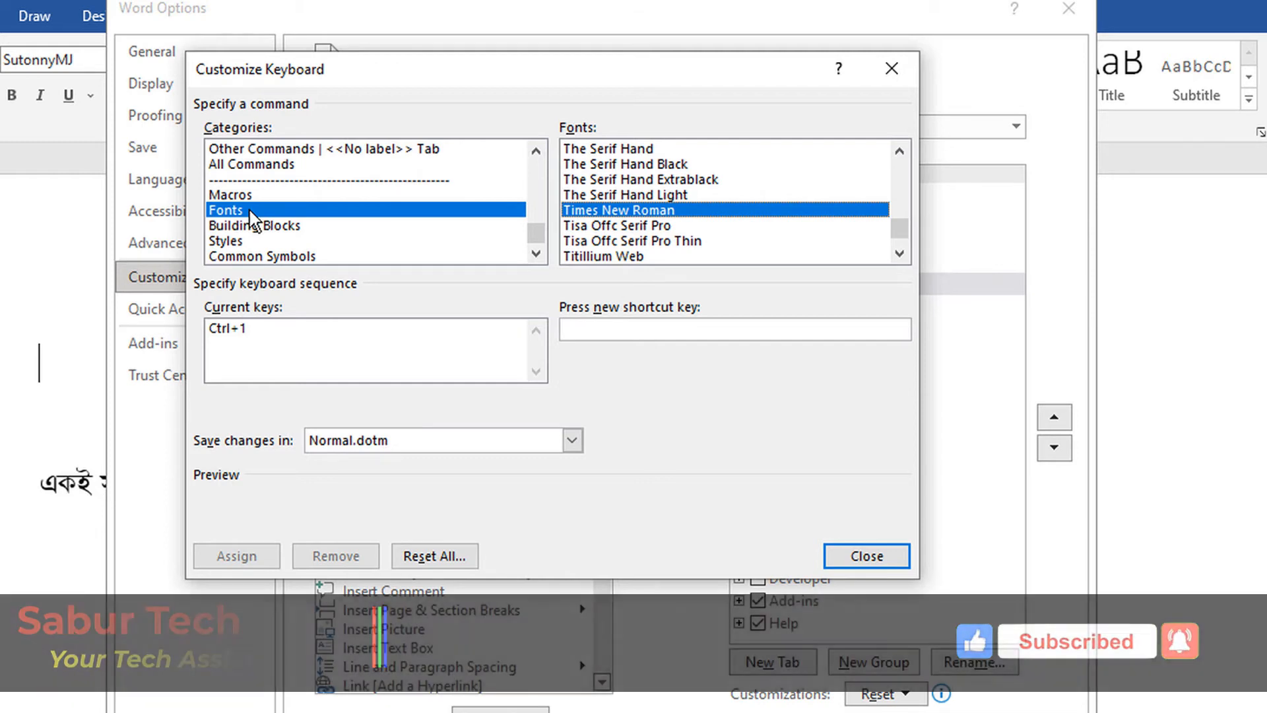
# Assign the shortcut Ctrl+2 to the SutonnyMJ font and accept the changed options.
pyautogui.click(250, 210)
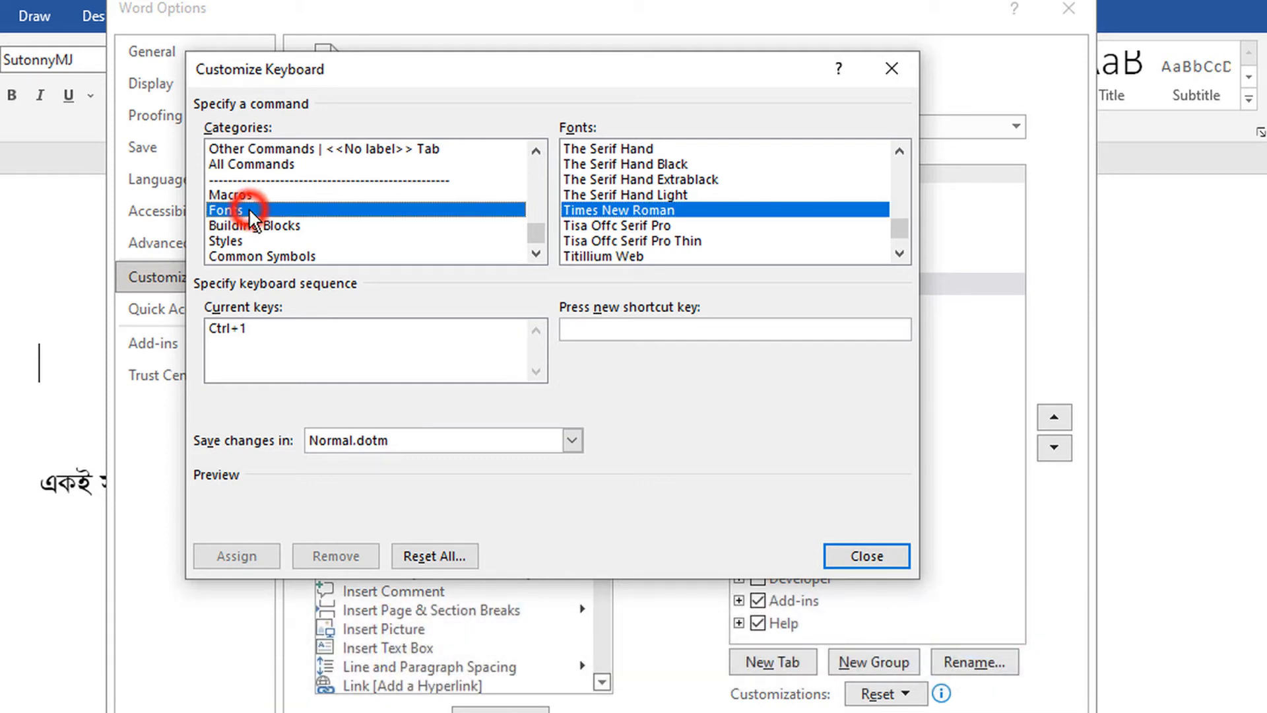
pyautogui.click(899, 228)
pyautogui.click(680, 179)
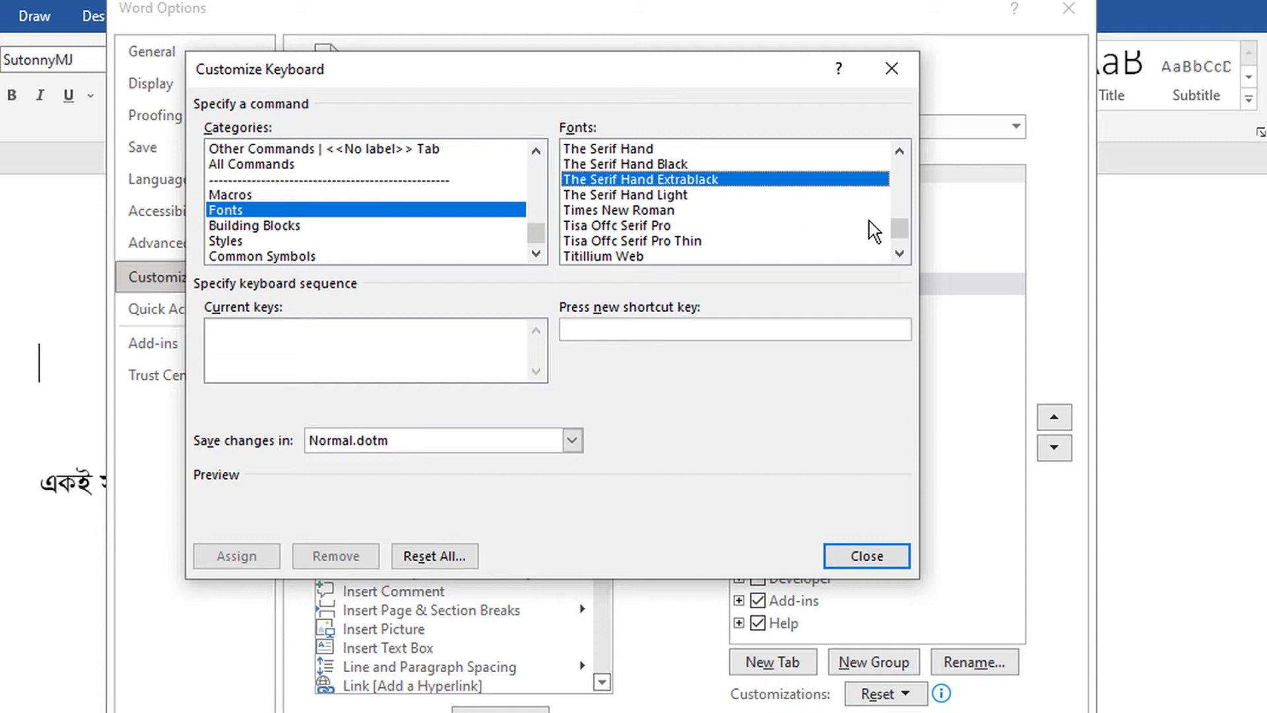
pyautogui.click(899, 226)
pyautogui.moveTo(898, 226); pyautogui.dragTo(898, 223)
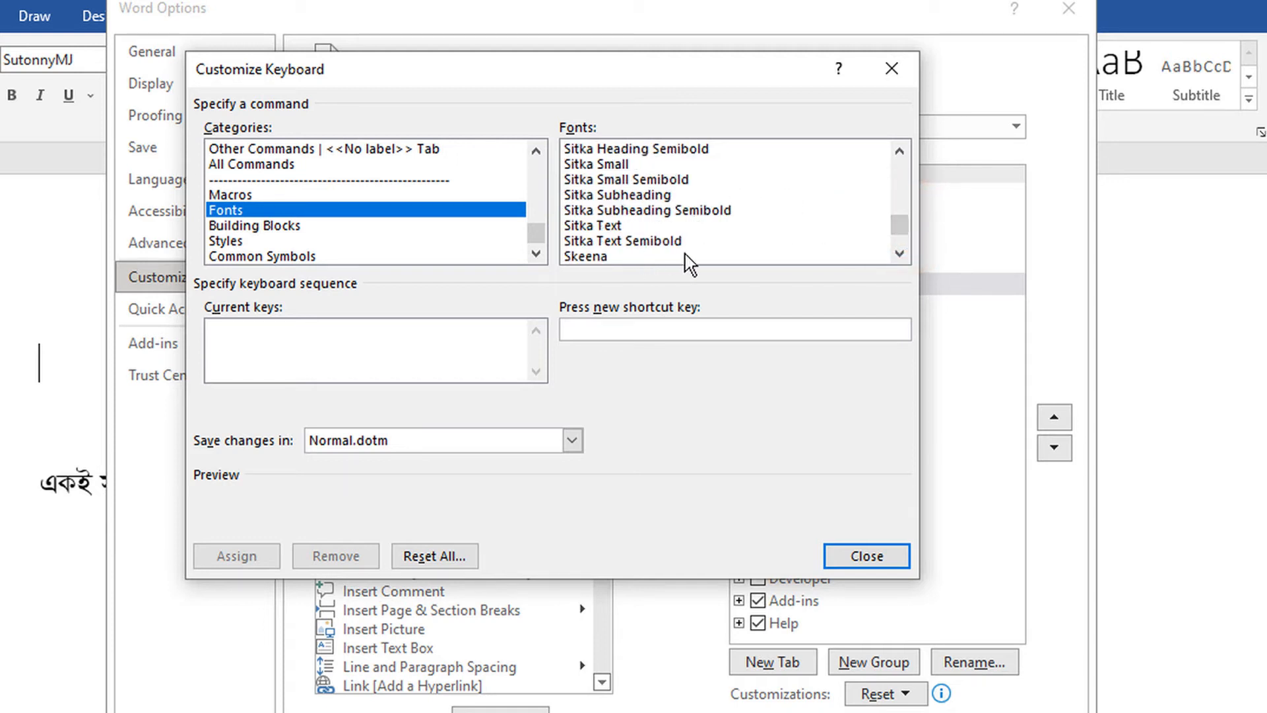
pyautogui.click(899, 254)
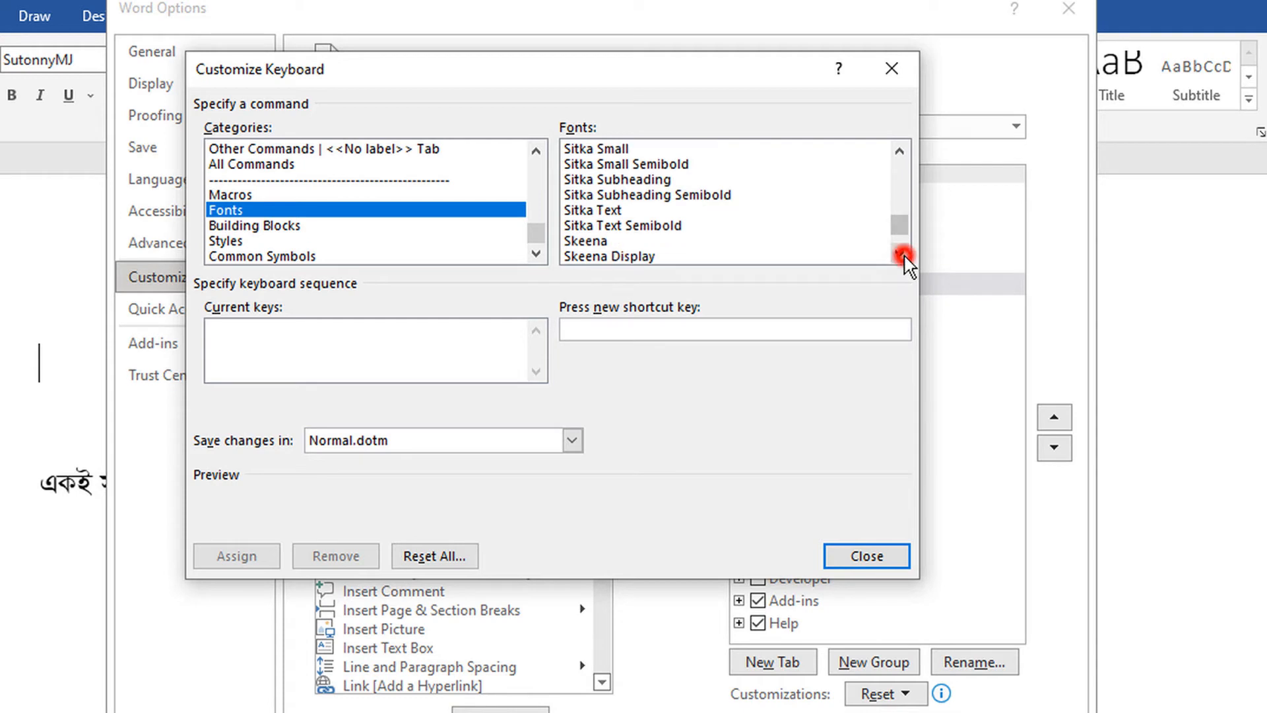
pyautogui.click(900, 254)
pyautogui.click(900, 254)
pyautogui.click(900, 255)
pyautogui.moveTo(902, 255); pyautogui.dragTo(902, 255)
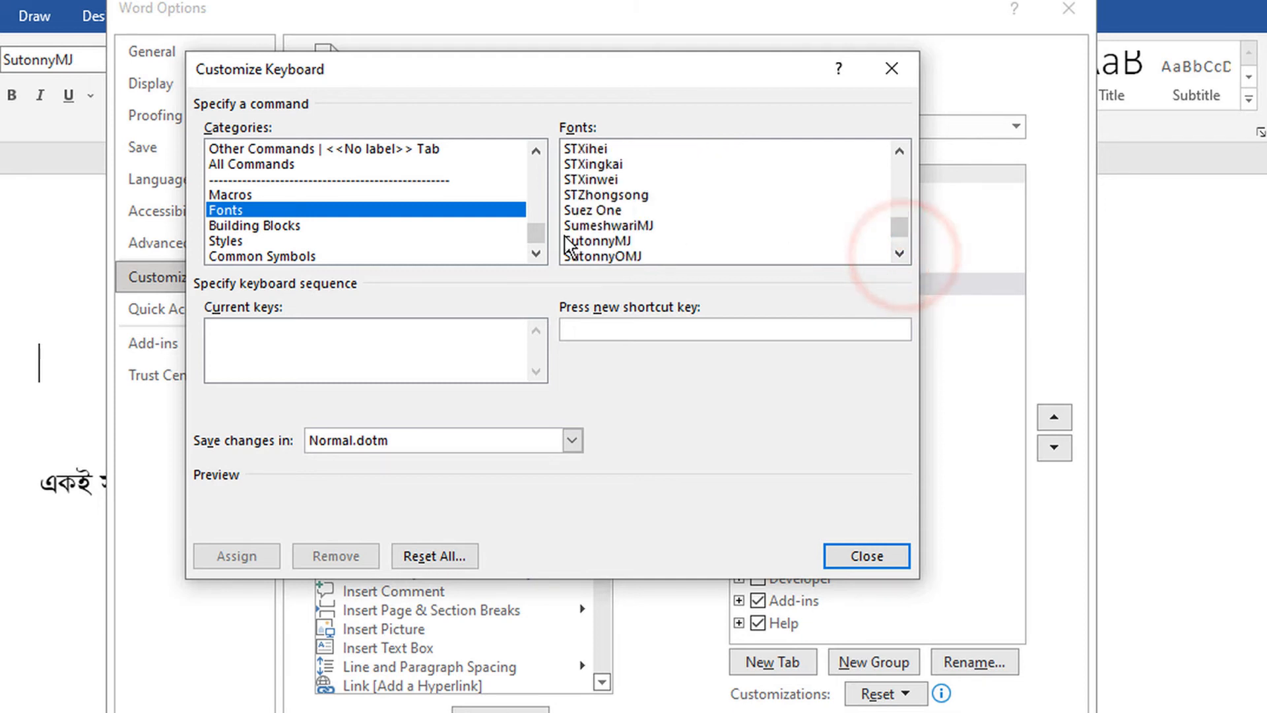
pyautogui.click(605, 242)
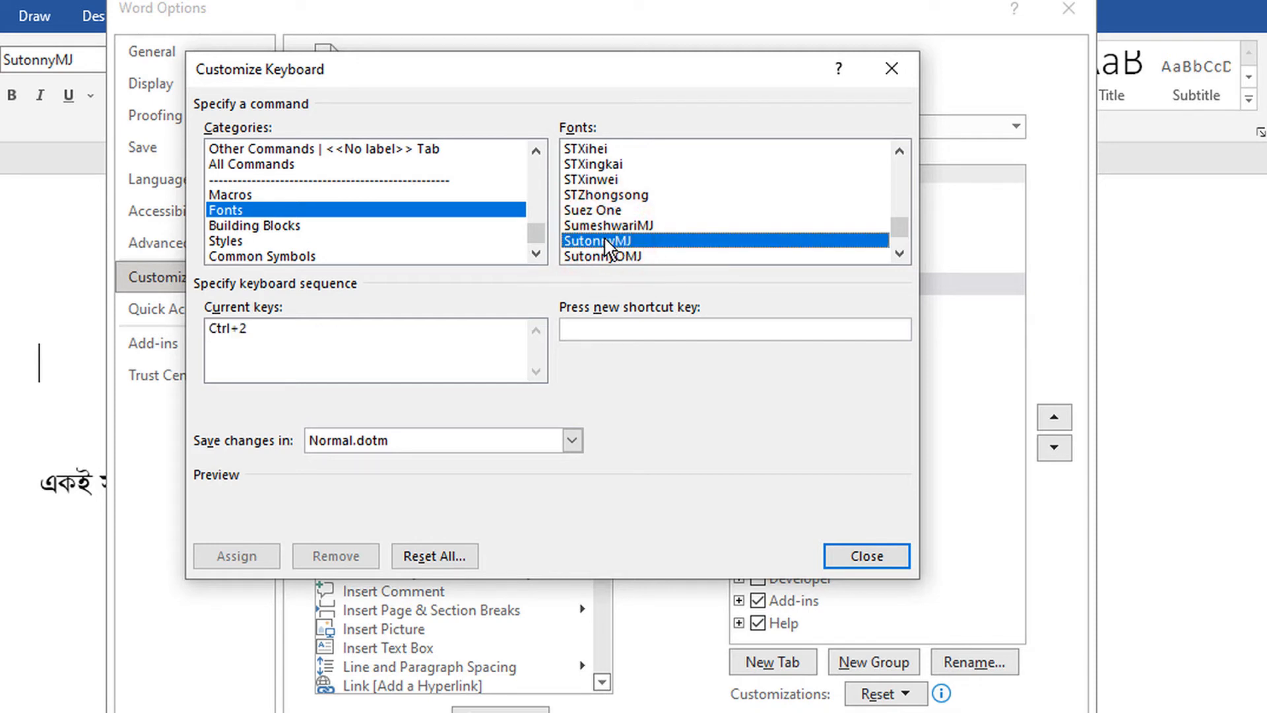
pyautogui.click(584, 325)
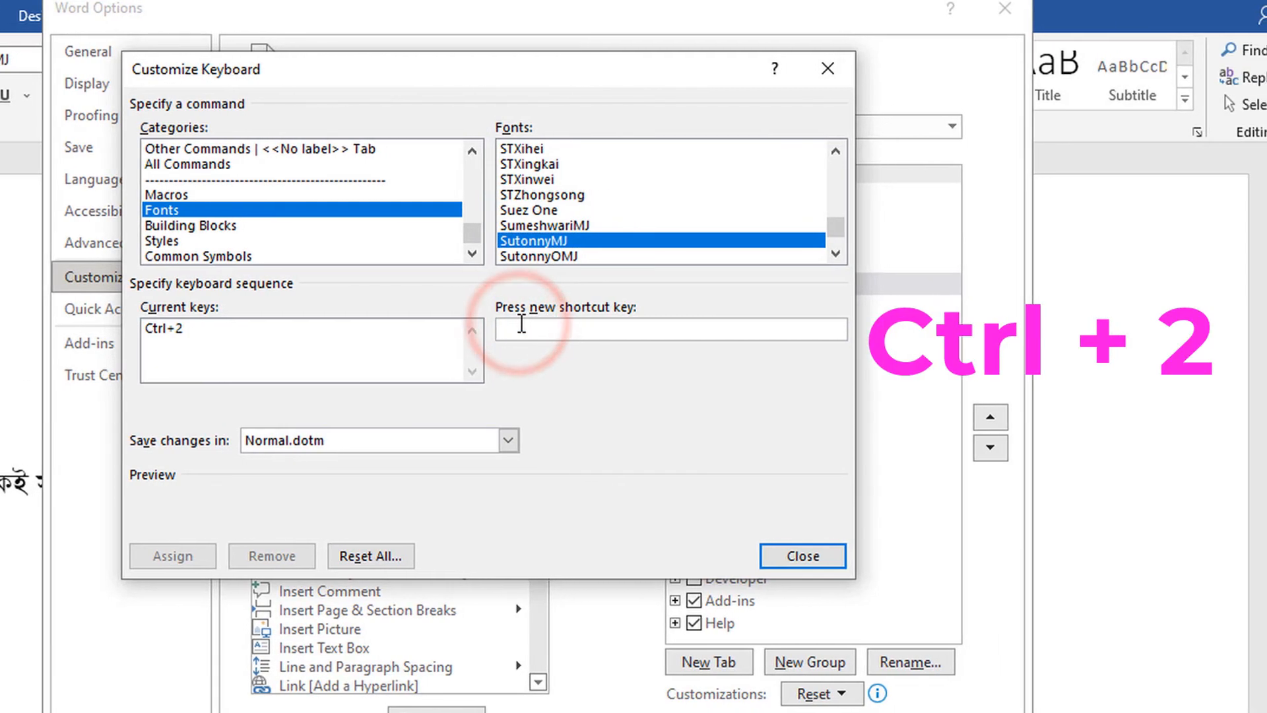
pyautogui.hotkey('ctrl', '2')
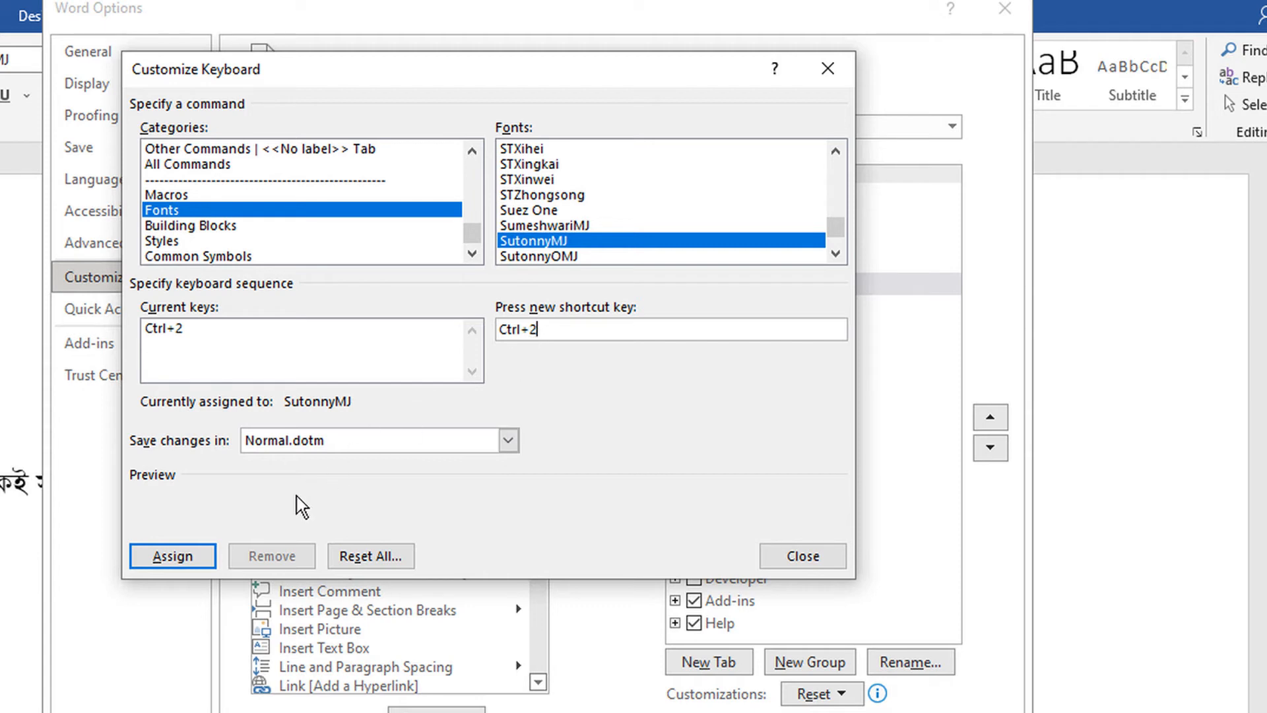
pyautogui.click(187, 557)
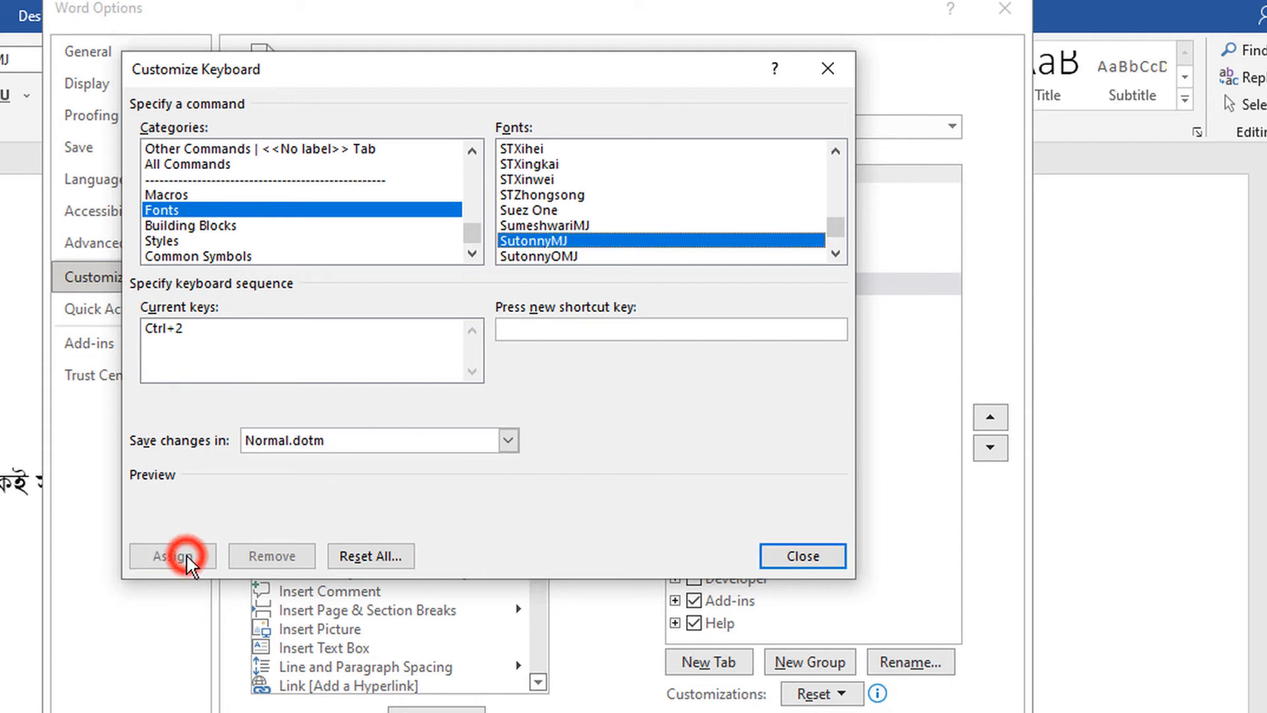
pyautogui.click(803, 557)
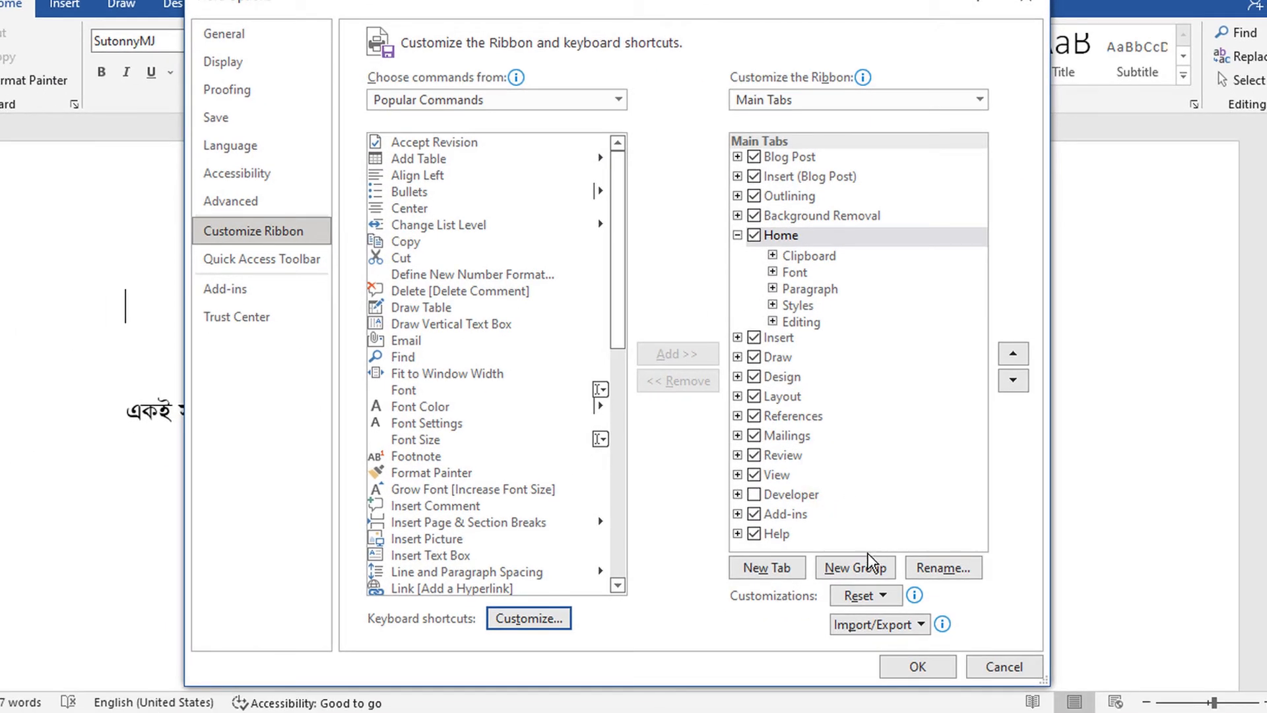
pyautogui.click(923, 665)
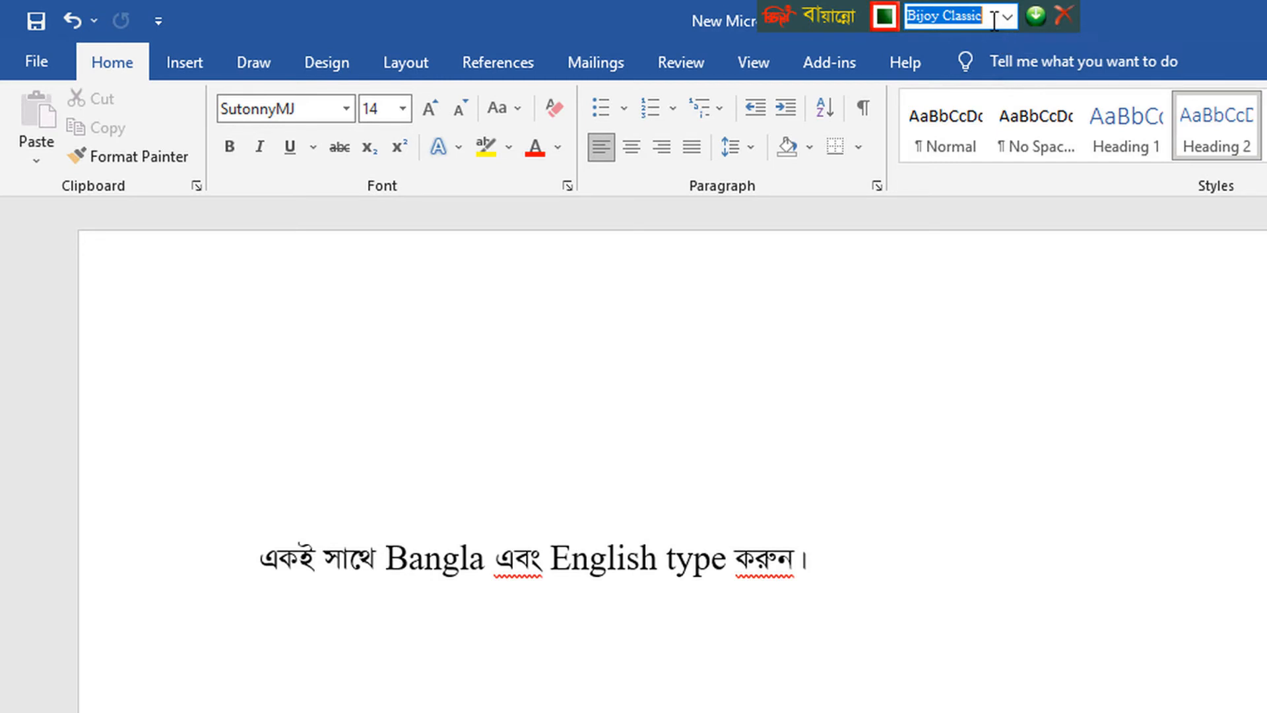
# Write "একই সাথে" in SutonnyMJ on the empty line above the existing sentence.
pyautogui.click(990, 20)
pyautogui.click(283, 429)
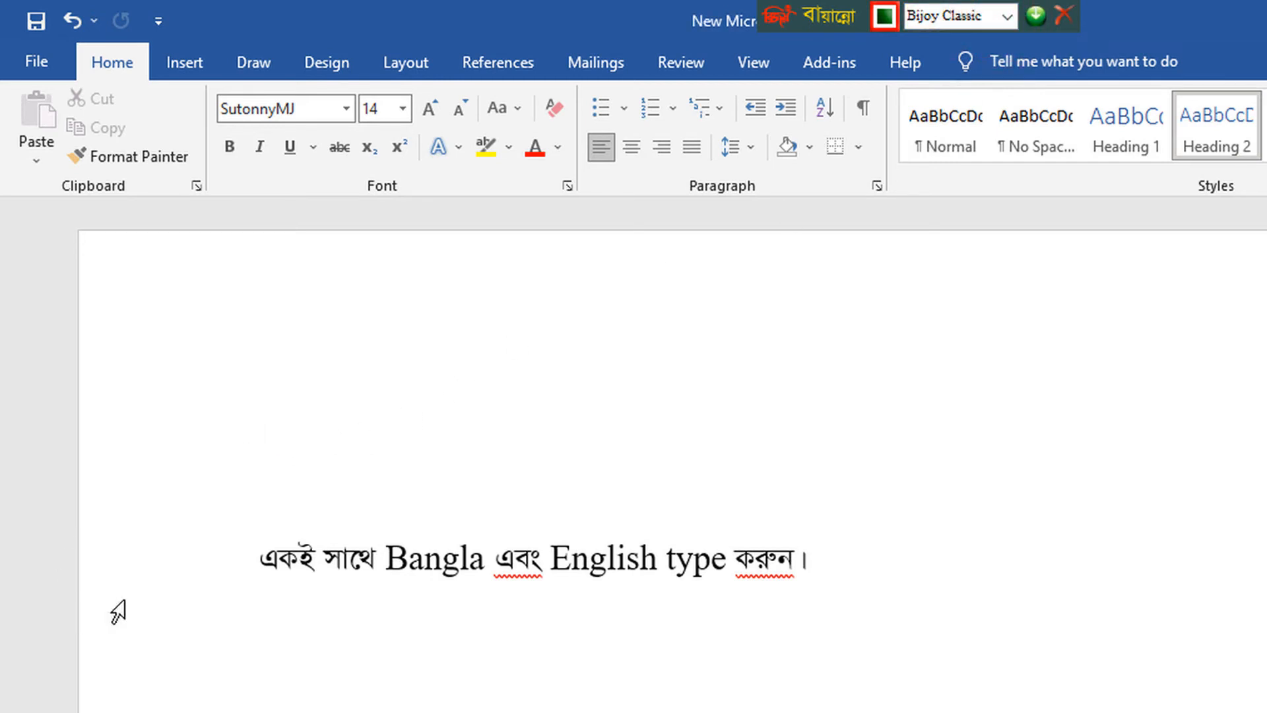
pyautogui.write('এক')
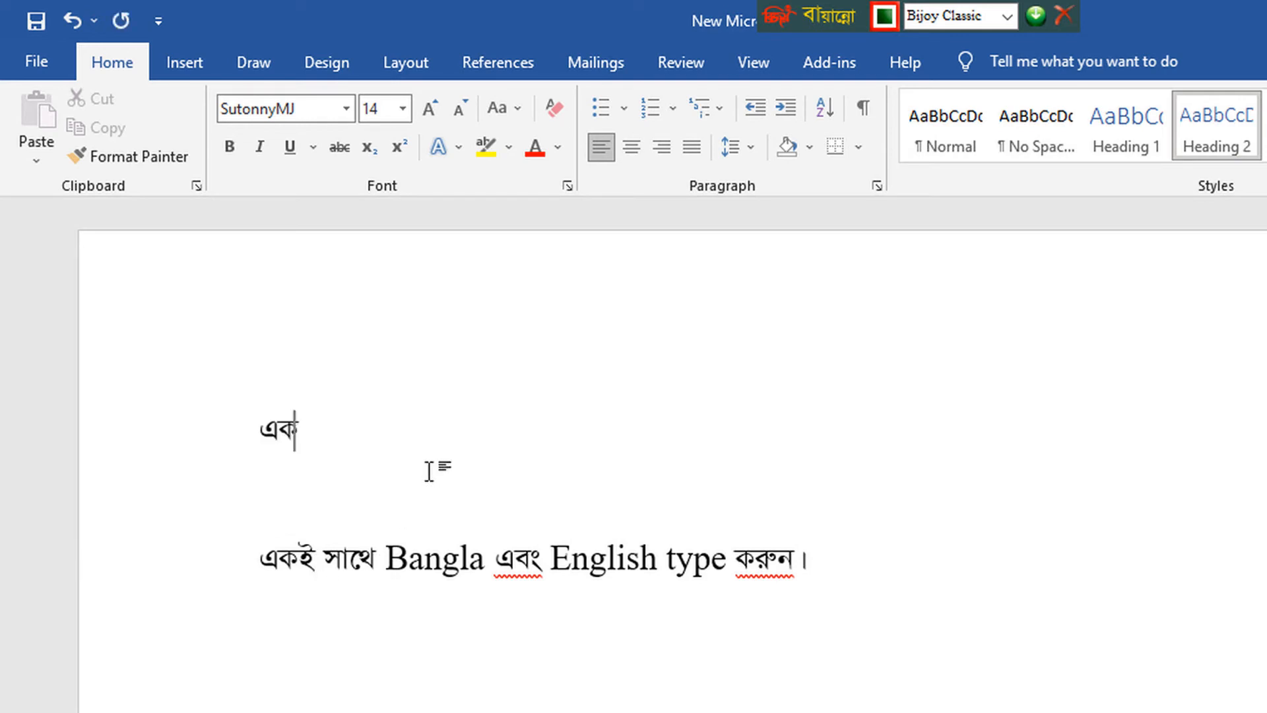
pyautogui.write('ই সাথে')
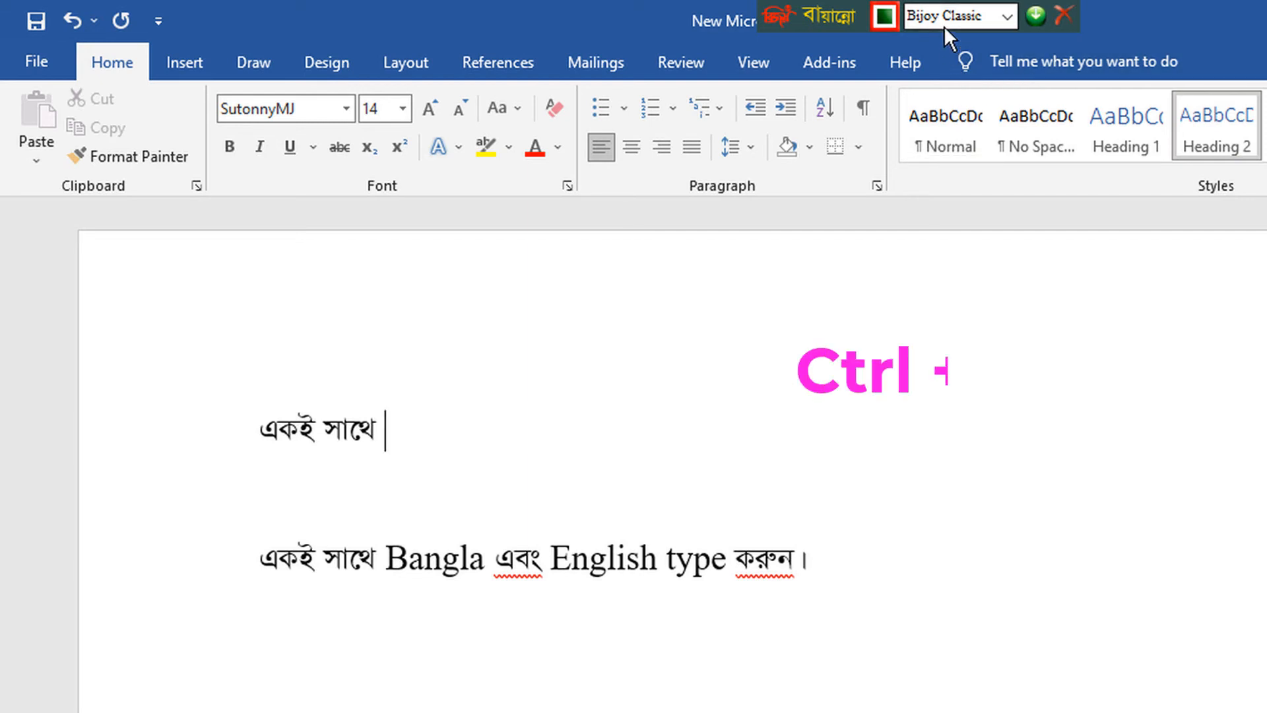
# Switch the keyboard to English and the font to Times New Roman, and continue the line with "Bangla".
pyautogui.hotkey('ctrl', 'alt', 'b')
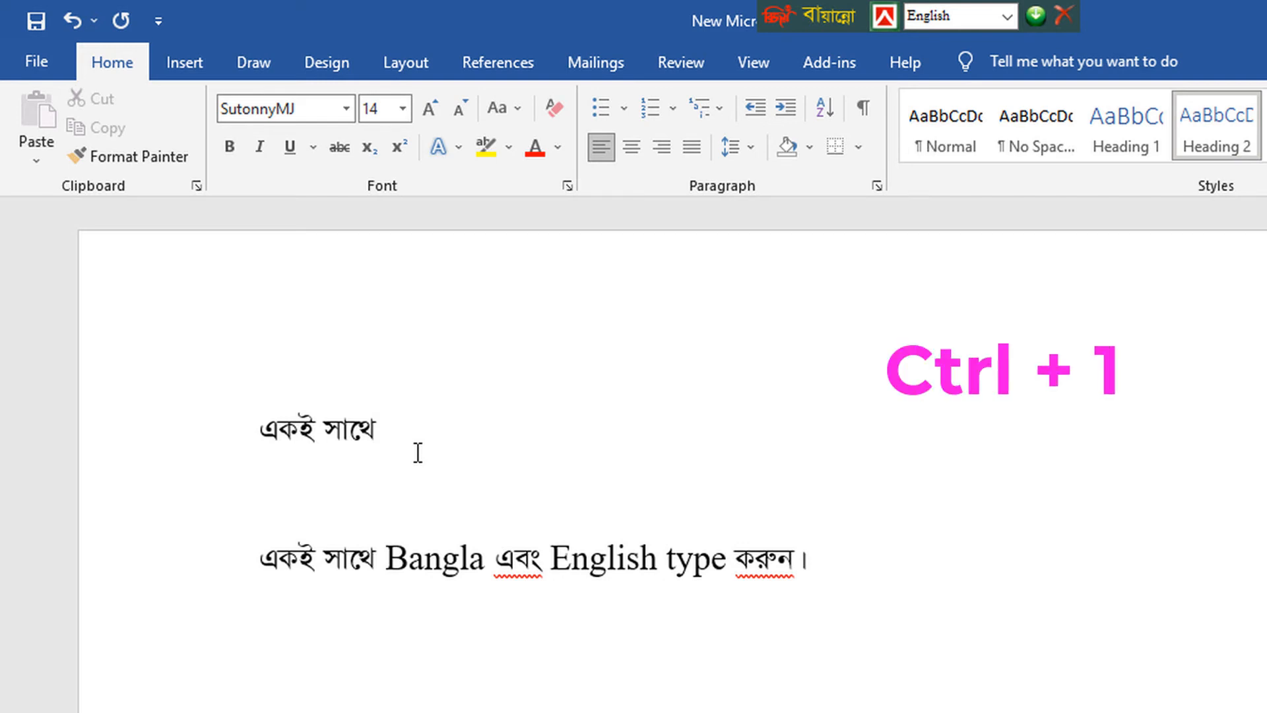
pyautogui.hotkey('ctrl', '1')
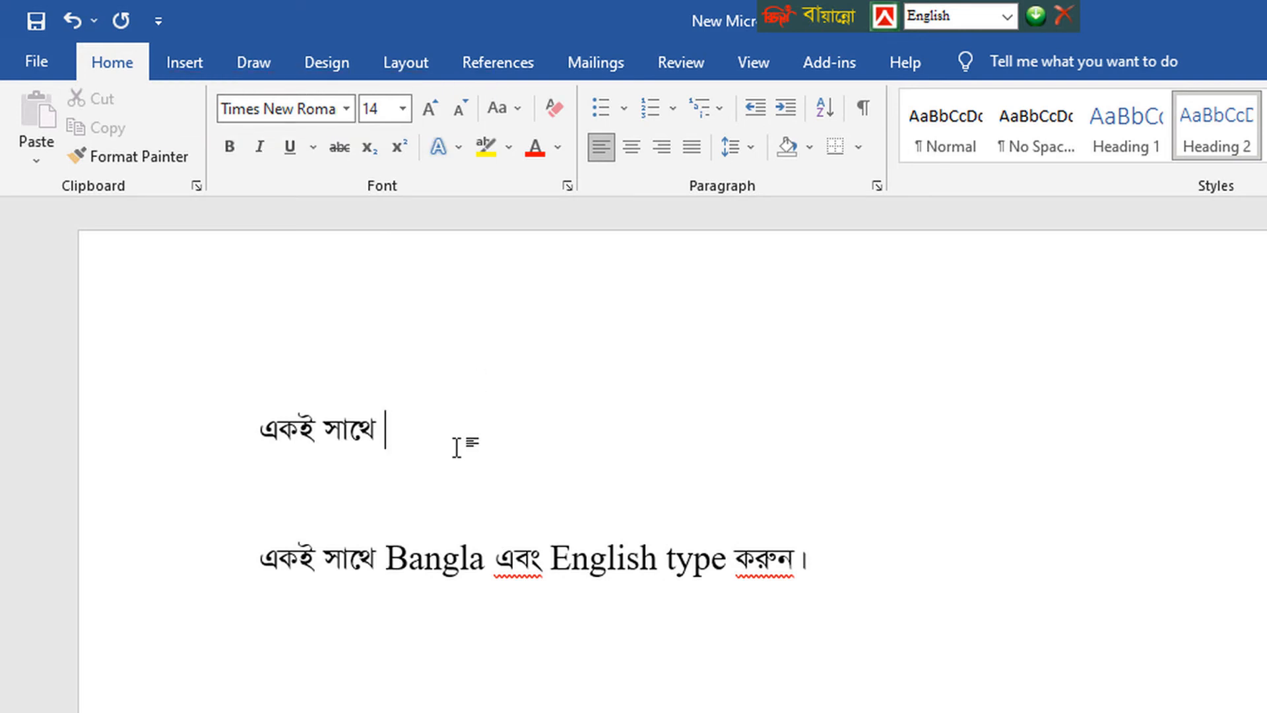
pyautogui.write('Bangla')
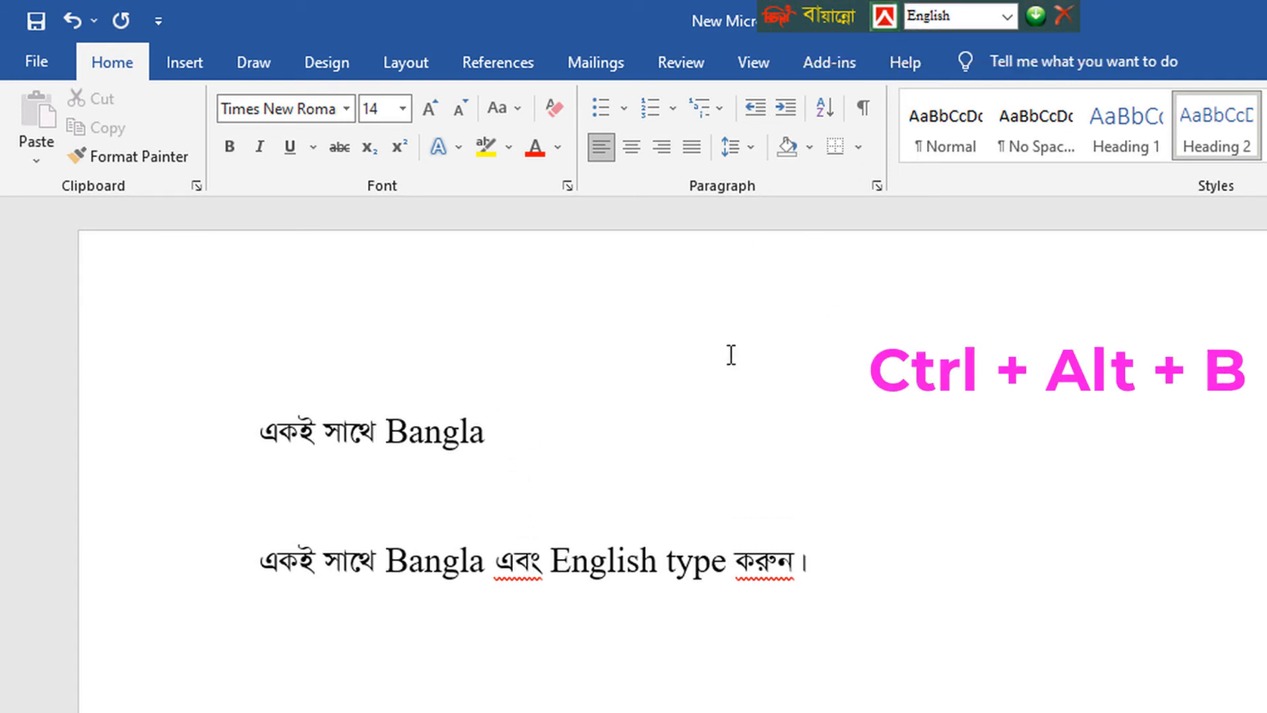
# Switch the keyboard back to Bijoy Classic and the font to SutonnyMJ, and add "এবং" after "Bangla".
pyautogui.hotkey('ctrl', 'alt', 'b')
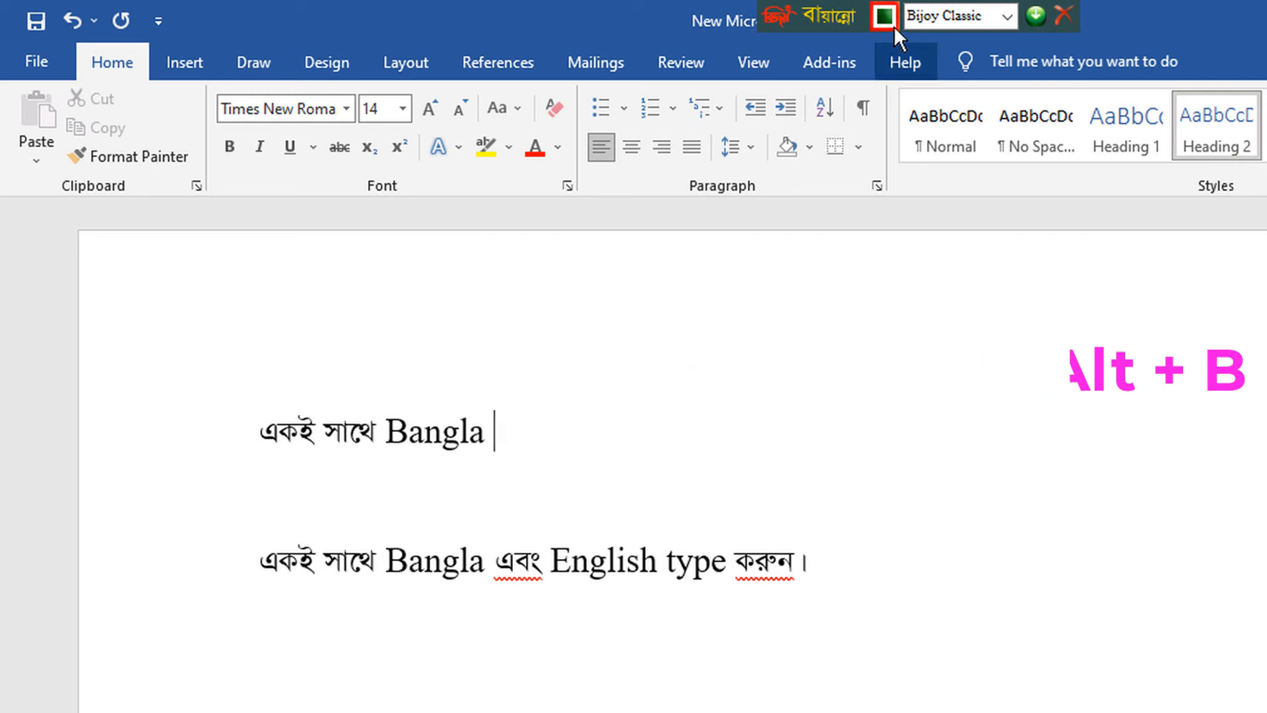
pyautogui.click(953, 6)
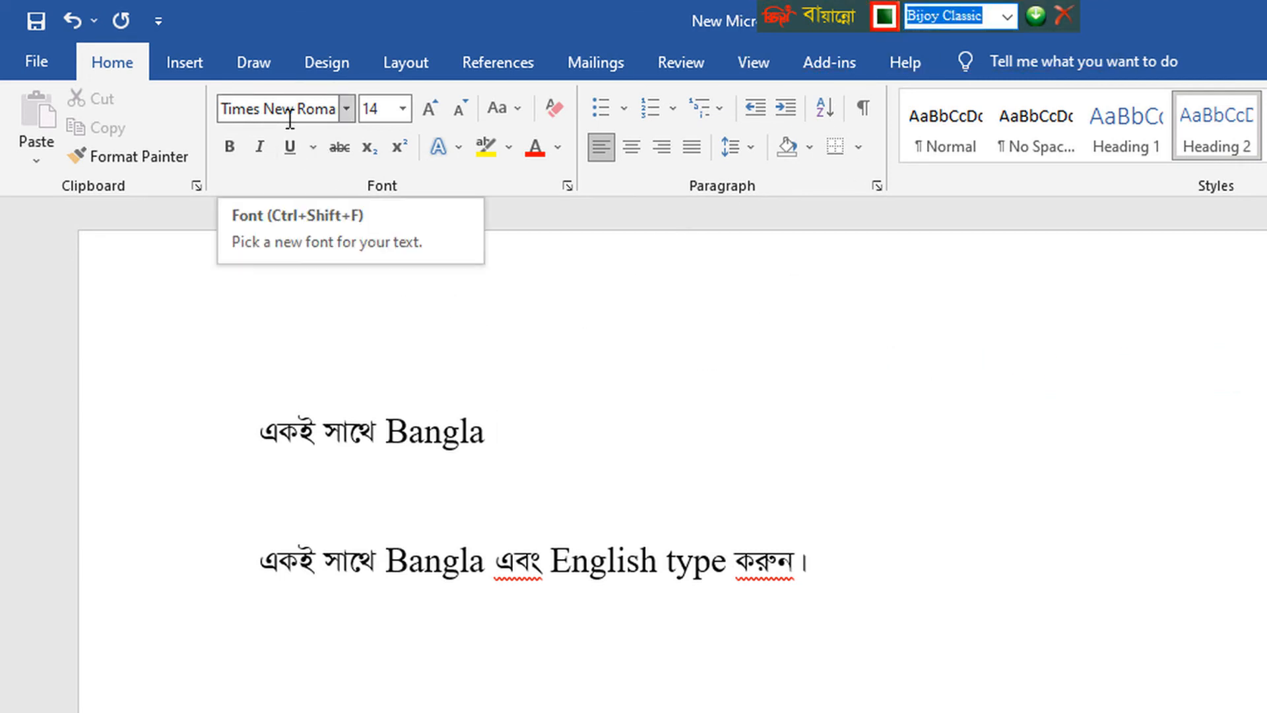
pyautogui.click(346, 110)
pyautogui.click(710, 316)
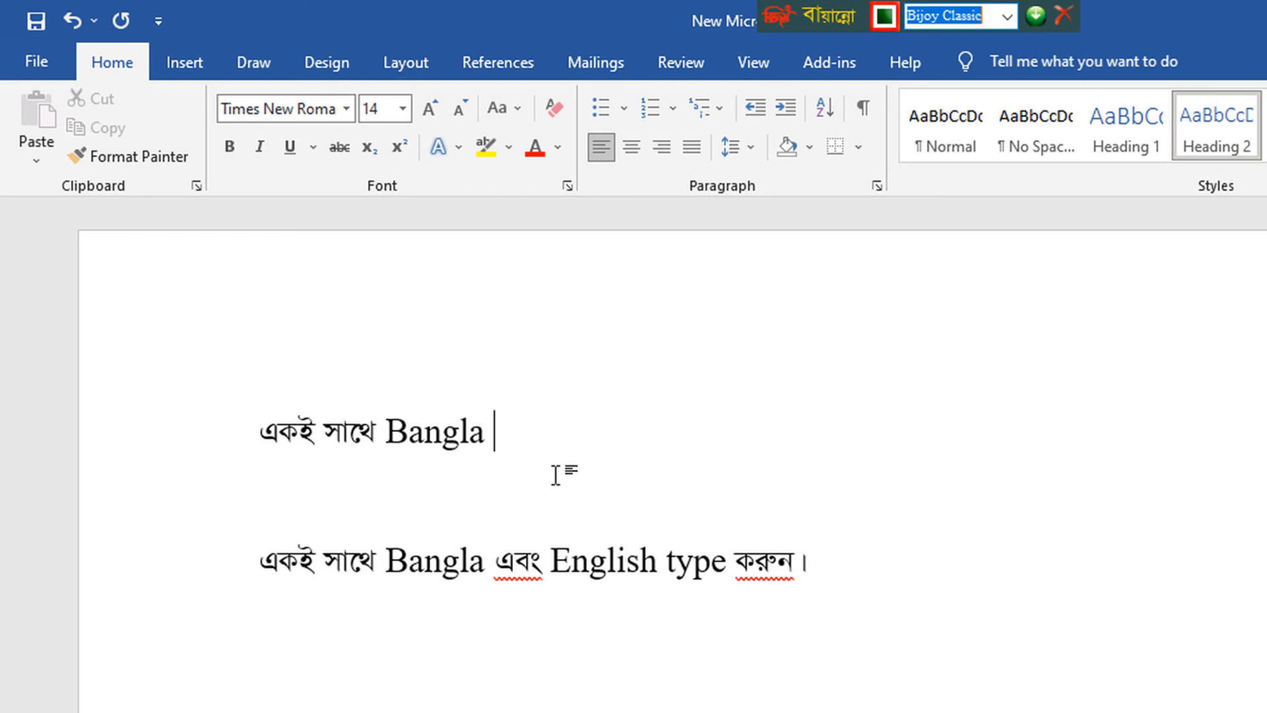
pyautogui.hotkey('ctrl', '2')
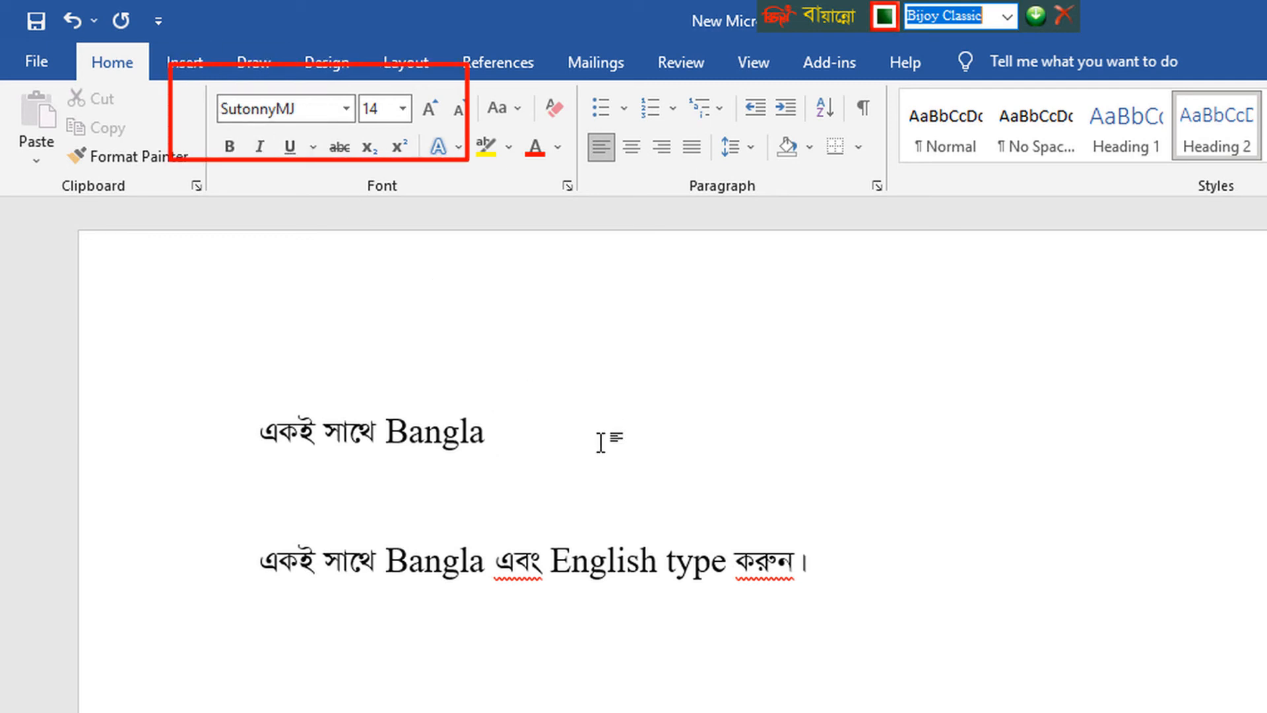
pyautogui.write('এবং')
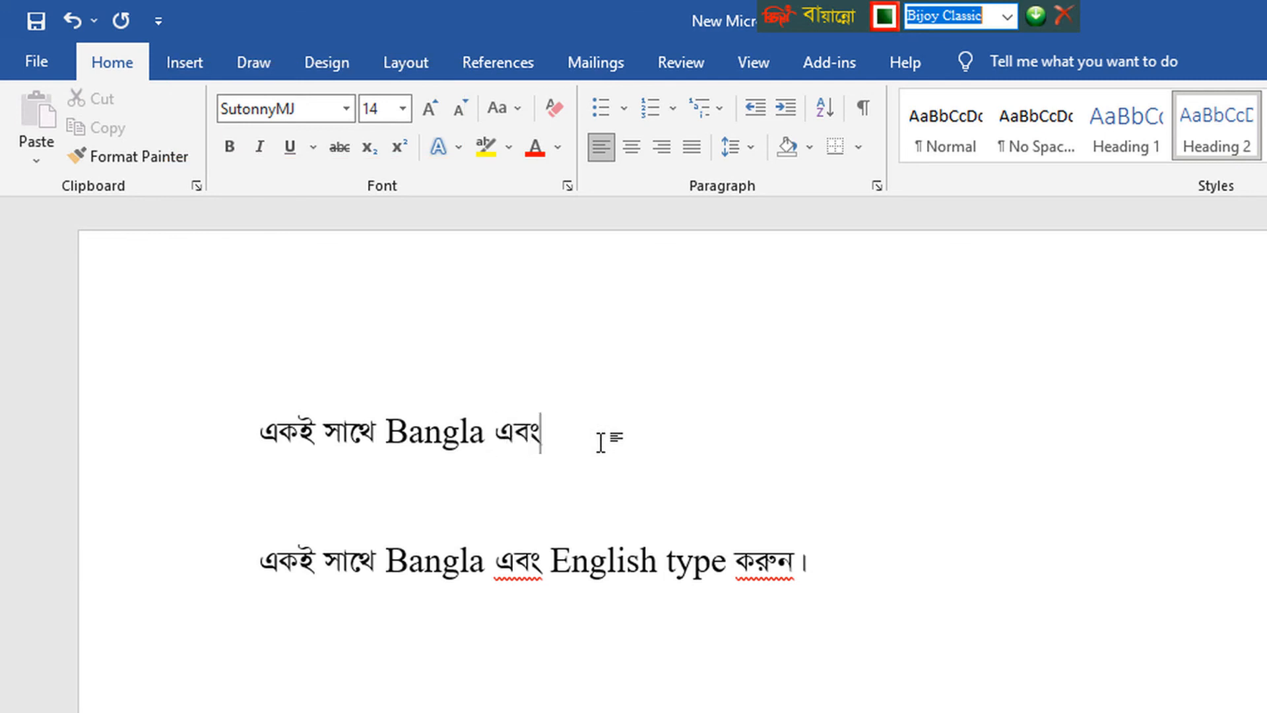